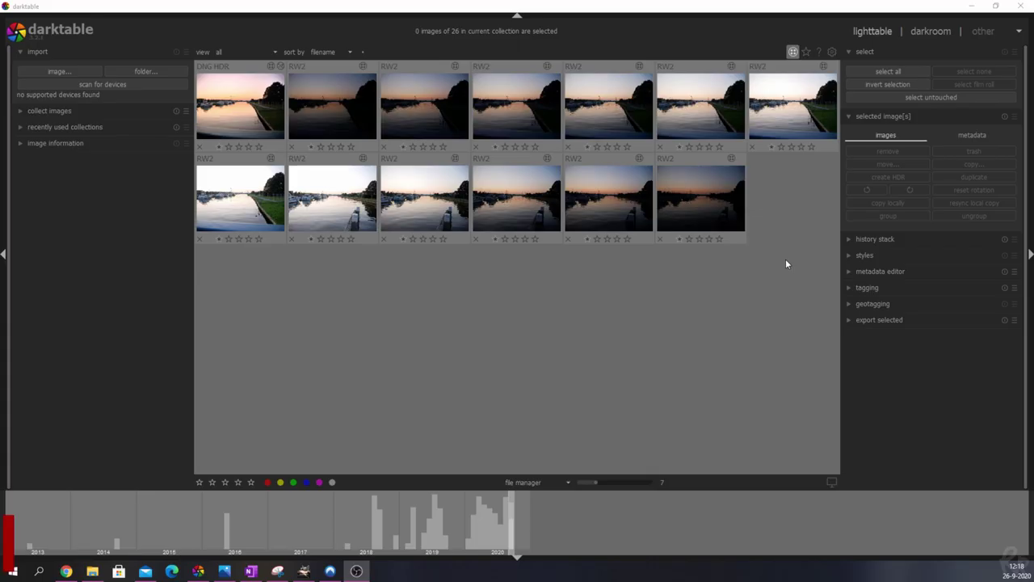
Try selecting several RW2 canal shots, then select only the DNG HDR merge thumbnail
{"action": "left_click", "coordinate": [348, 116]}
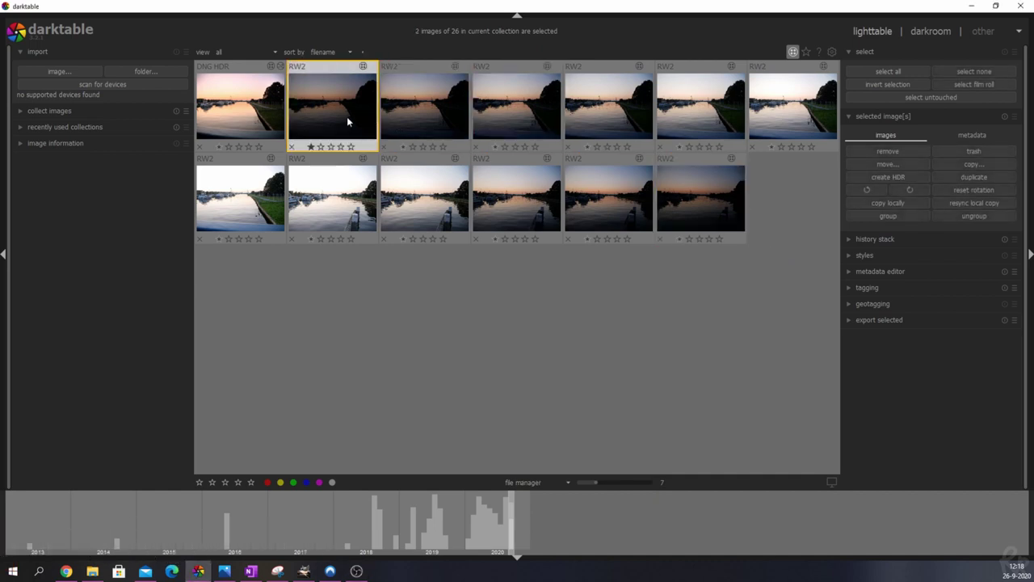
{"action": "left_click", "coordinate": [608, 113], "text": "ctrl"}
{"action": "left_click", "coordinate": [778, 103], "text": "shift"}
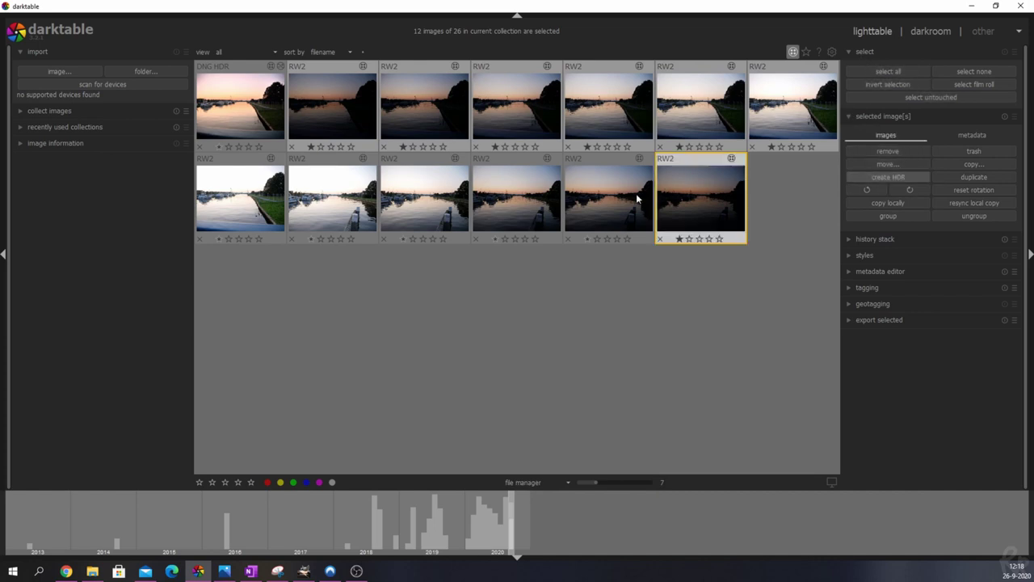
{"action": "left_click", "coordinate": [243, 118]}
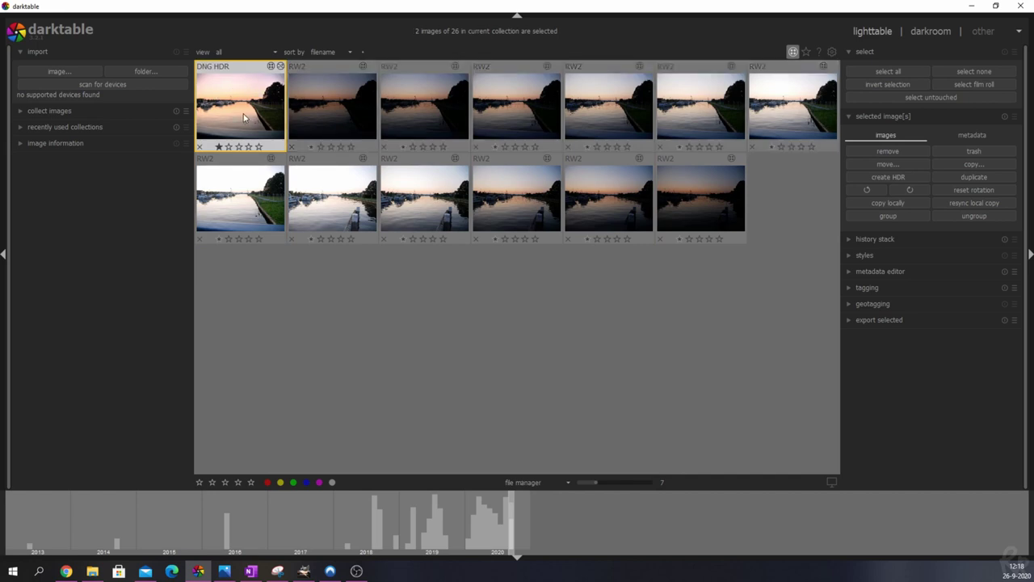
Open the DNG HDR in darkroom and snapshot its history at the orientation step
{"action": "left_click", "coordinate": [917, 34]}
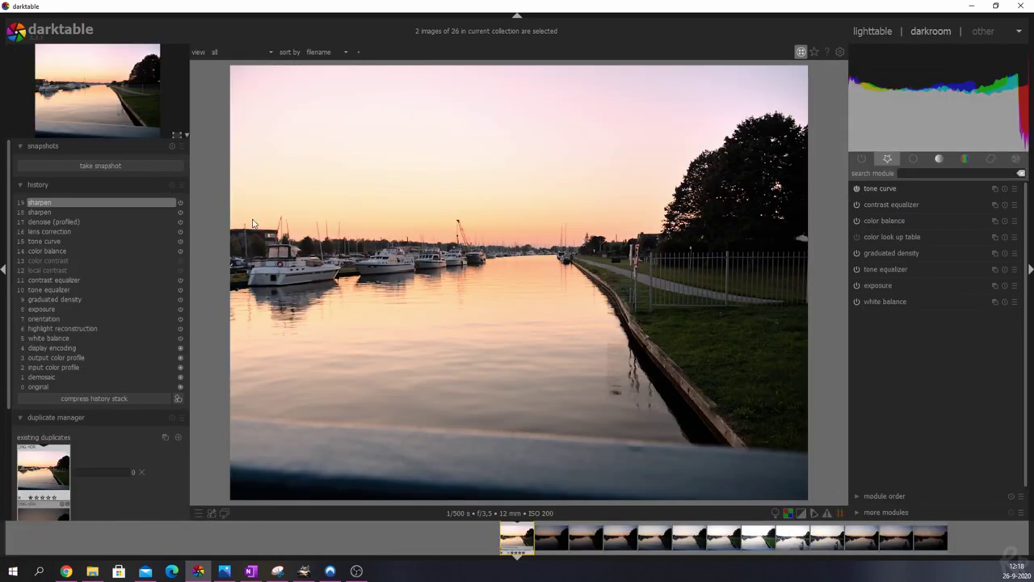
{"action": "left_click", "coordinate": [44, 318]}
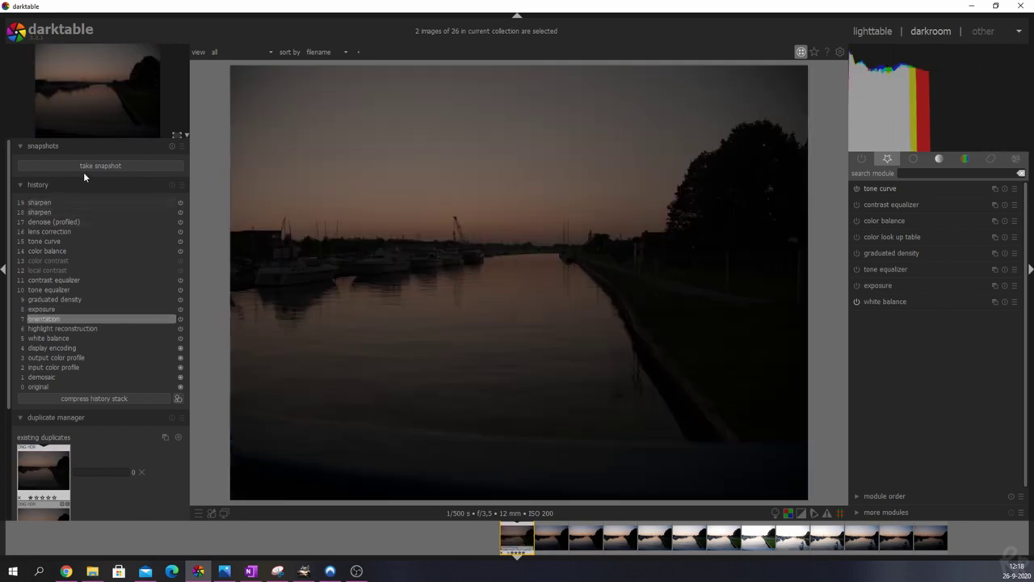
{"action": "left_click", "coordinate": [95, 166]}
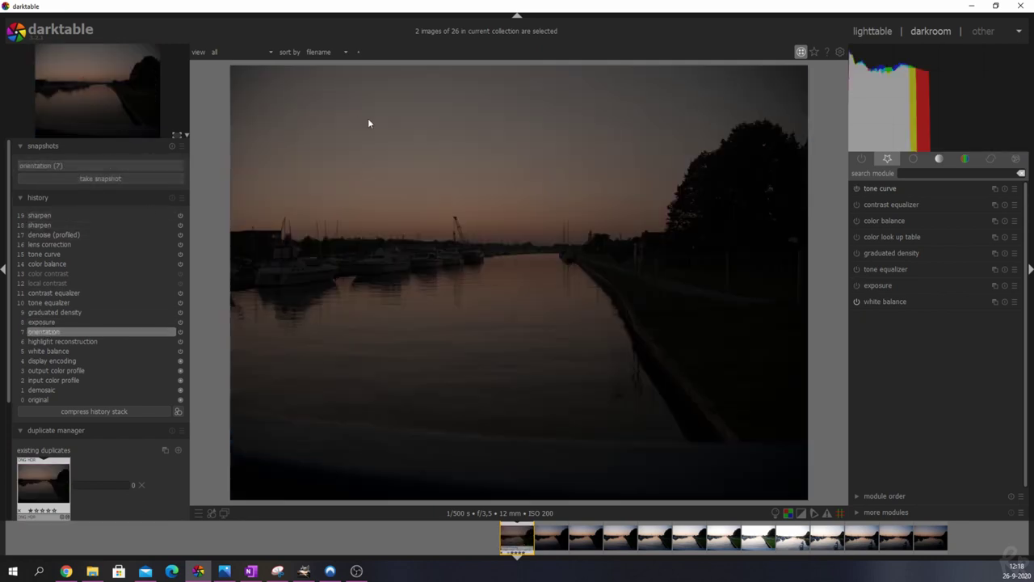
Compare the final sharpened edit against the orientation snapshot using a movable split divider
{"action": "left_click", "coordinate": [58, 216]}
{"action": "left_click", "coordinate": [97, 166]}
{"action": "left_click_drag", "start_coordinate": [518, 275], "coordinate": [609, 280]}
{"action": "left_click", "coordinate": [607, 283]}
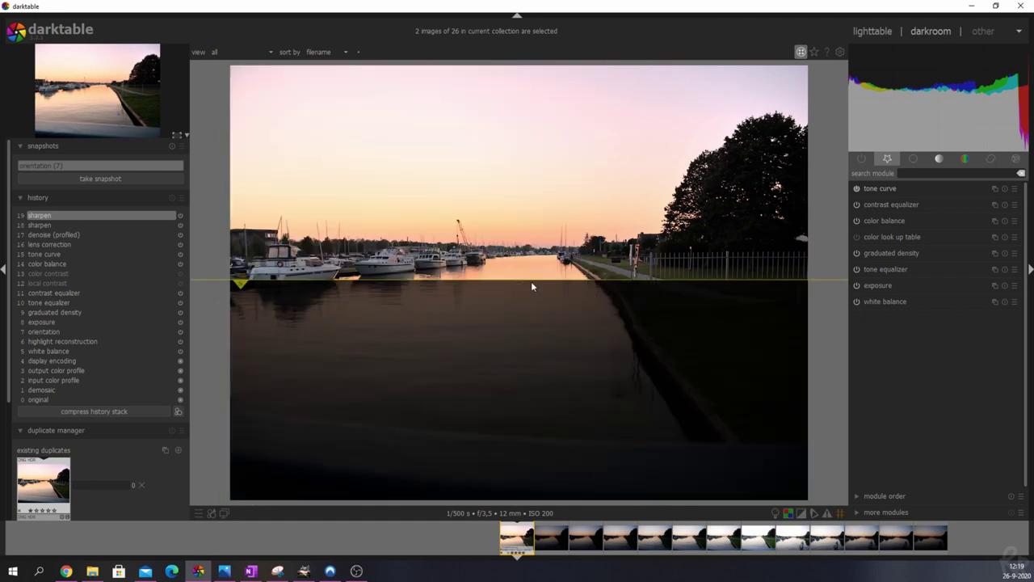
{"action": "left_click", "coordinate": [518, 284]}
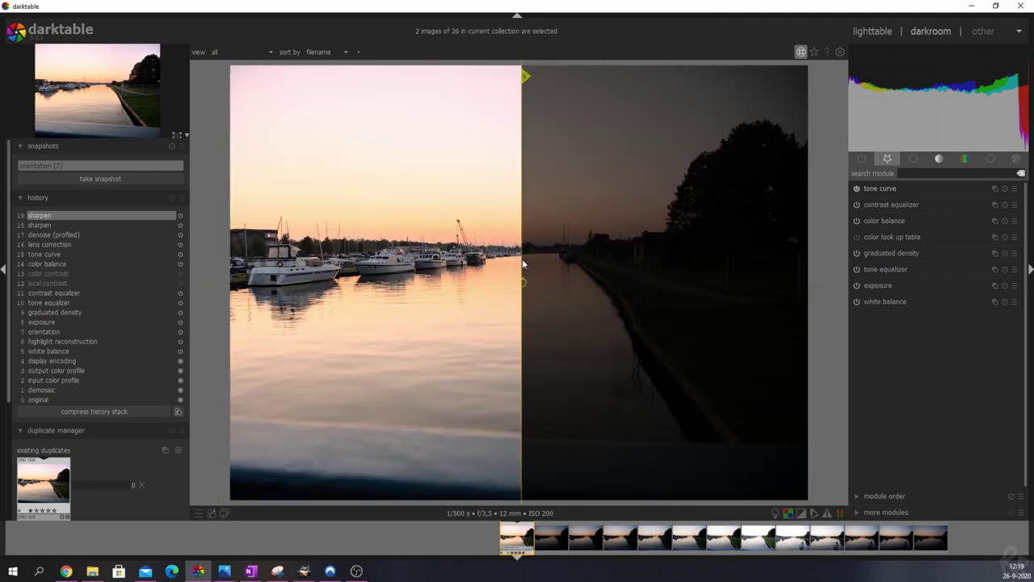
{"action": "left_click_drag", "start_coordinate": [522, 263], "coordinate": [531, 194]}
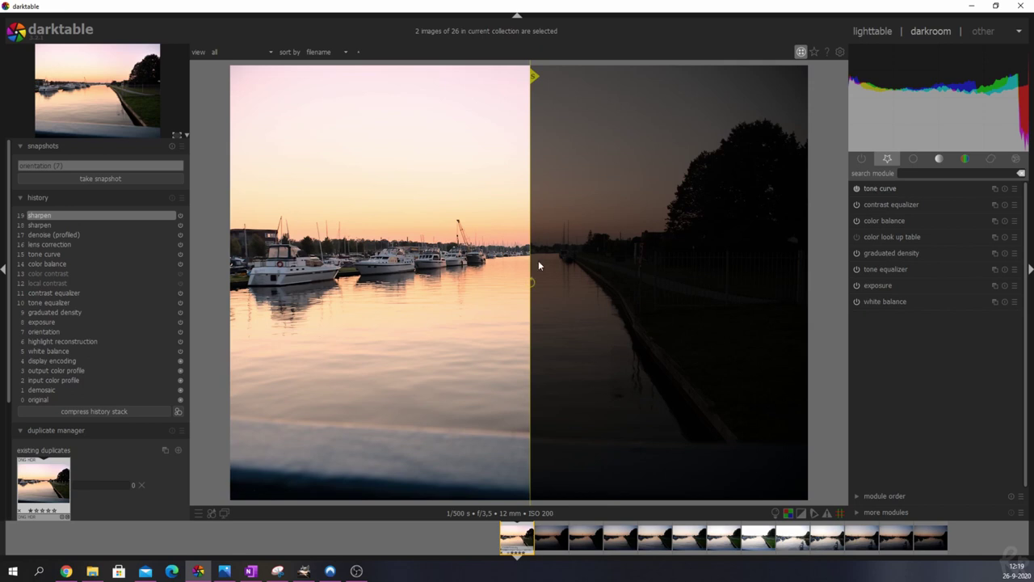
{"action": "left_click_drag", "start_coordinate": [538, 261], "coordinate": [861, 279]}
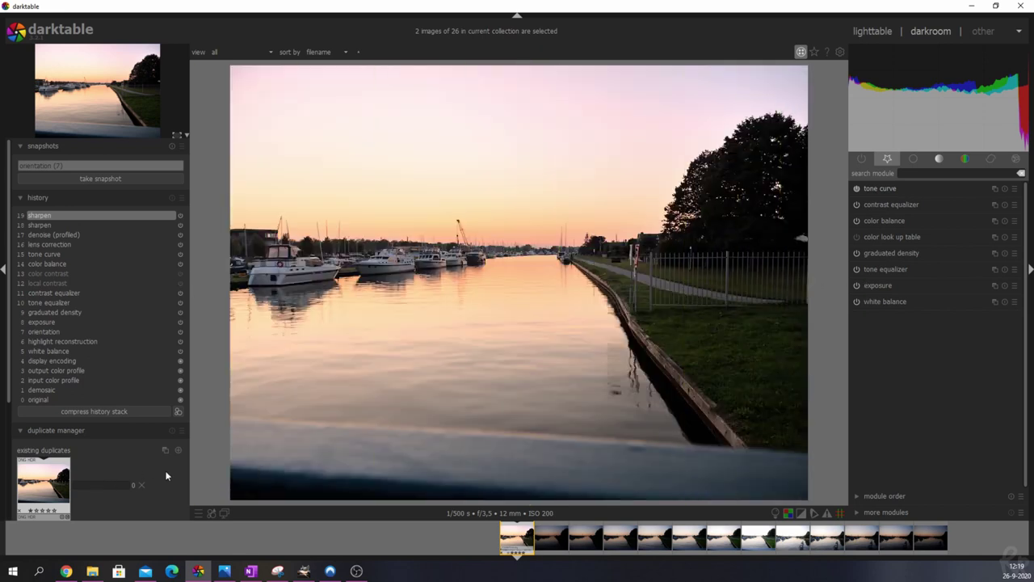
{"action": "left_click", "coordinate": [21, 198]}
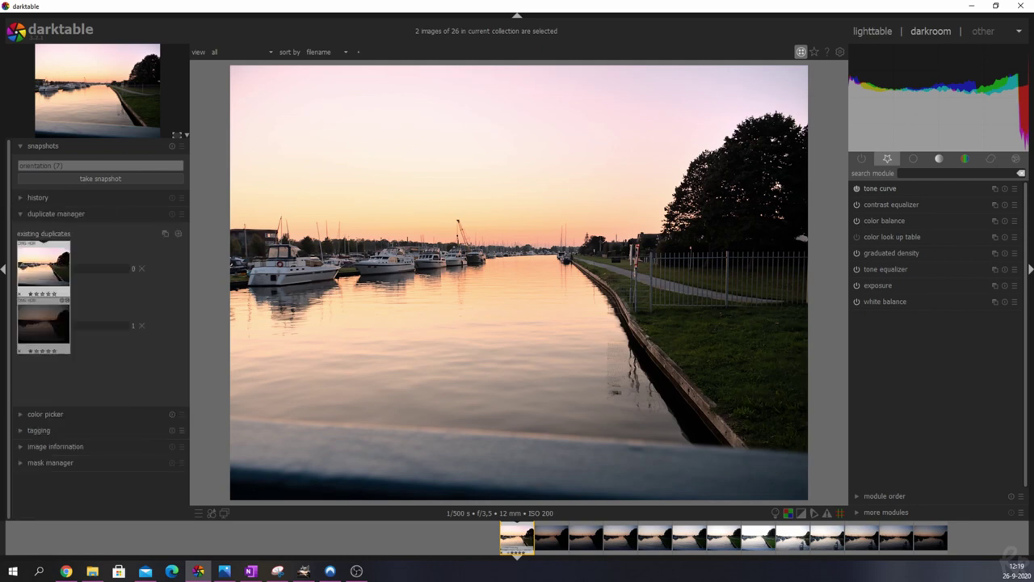
Load the dark second duplicate, clear the orientation snapshot, and expand the history list
{"action": "left_click", "coordinate": [51, 319]}
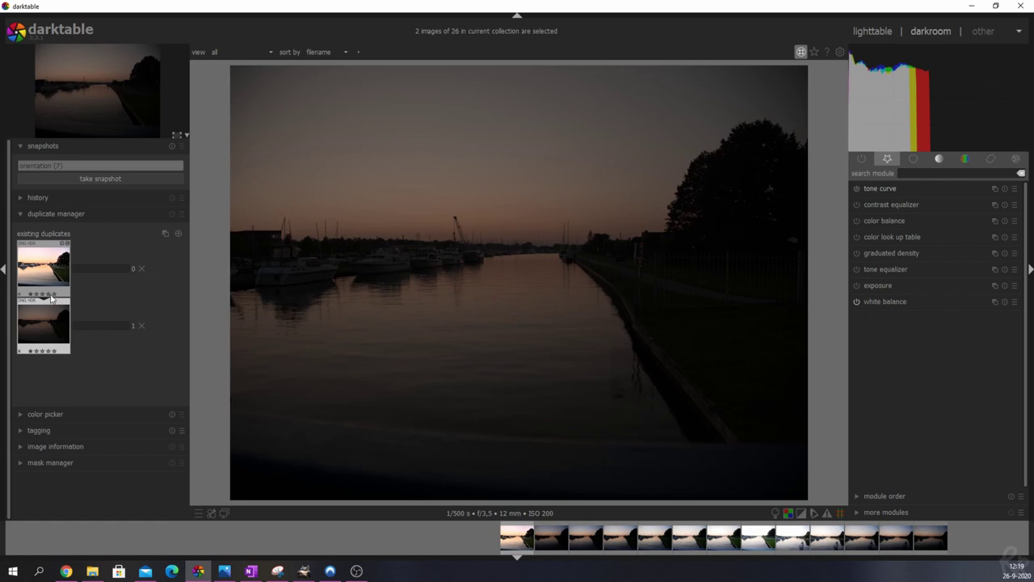
{"action": "left_click", "coordinate": [168, 147]}
{"action": "left_click", "coordinate": [36, 186]}
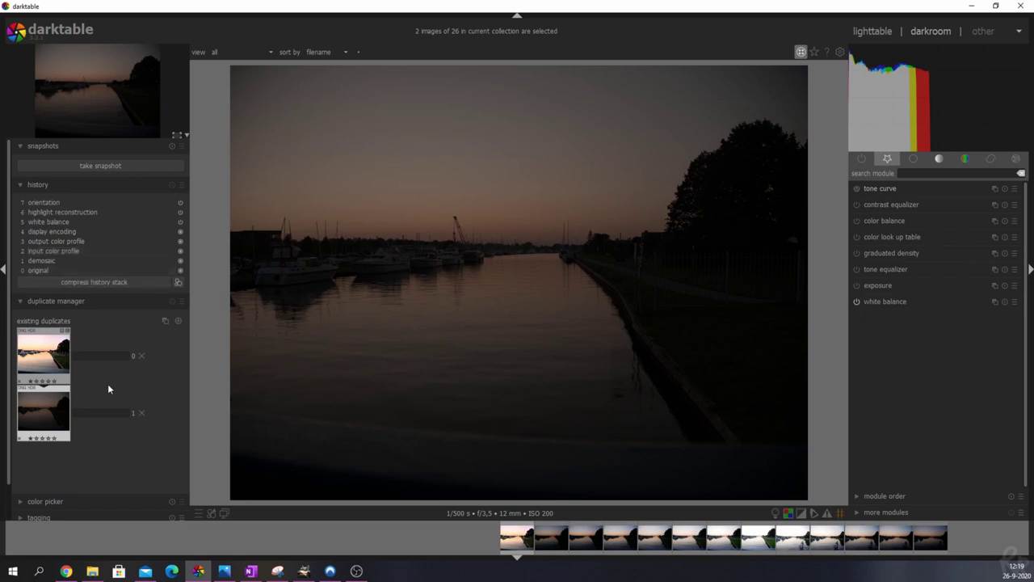
{"action": "key", "text": "alt+Tab"}
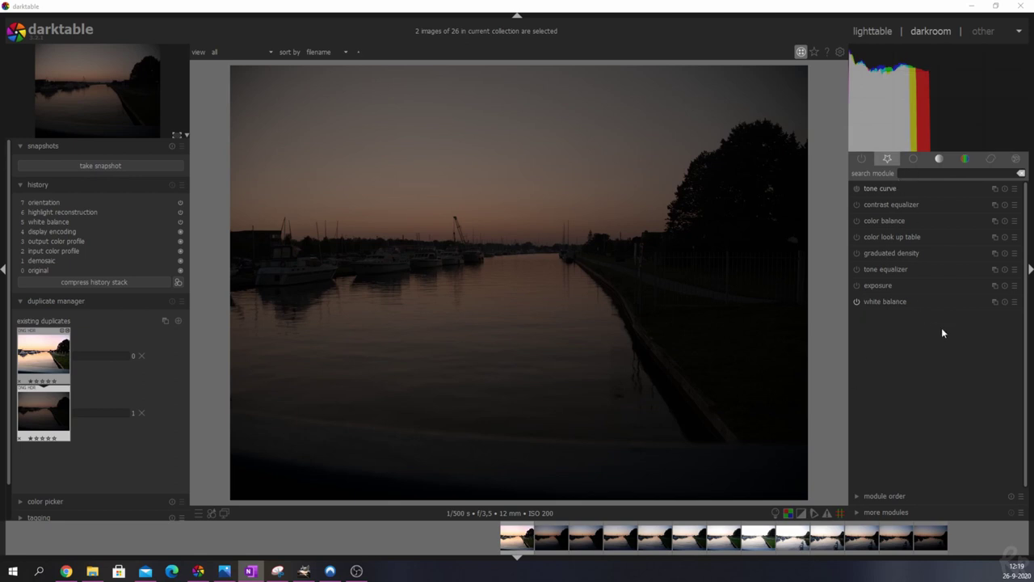
{"action": "left_click", "coordinate": [861, 512]}
{"action": "scroll", "coordinate": [902, 458], "scroll_direction": "down", "scroll_amount": 3}
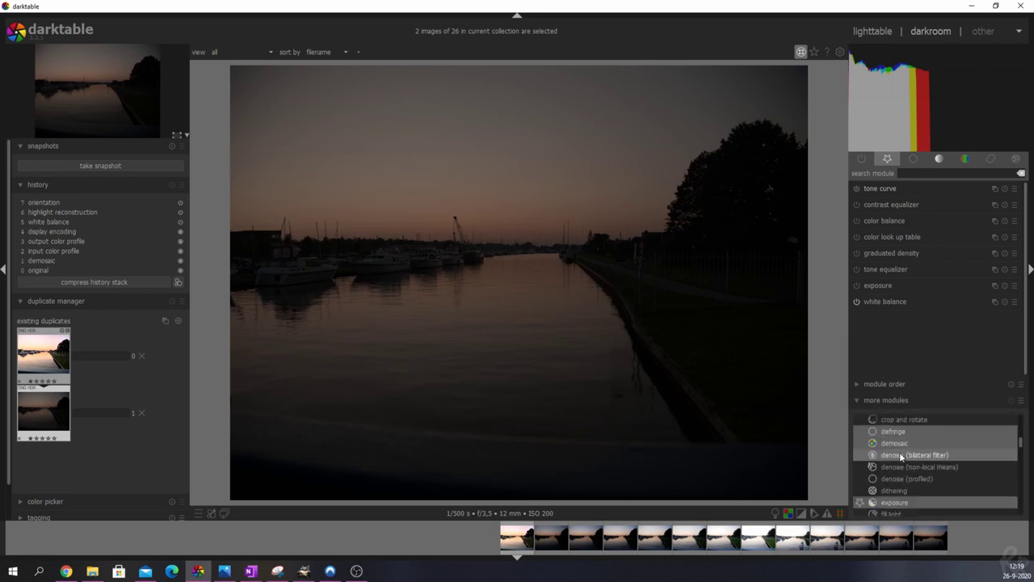
{"action": "left_click", "coordinate": [862, 401]}
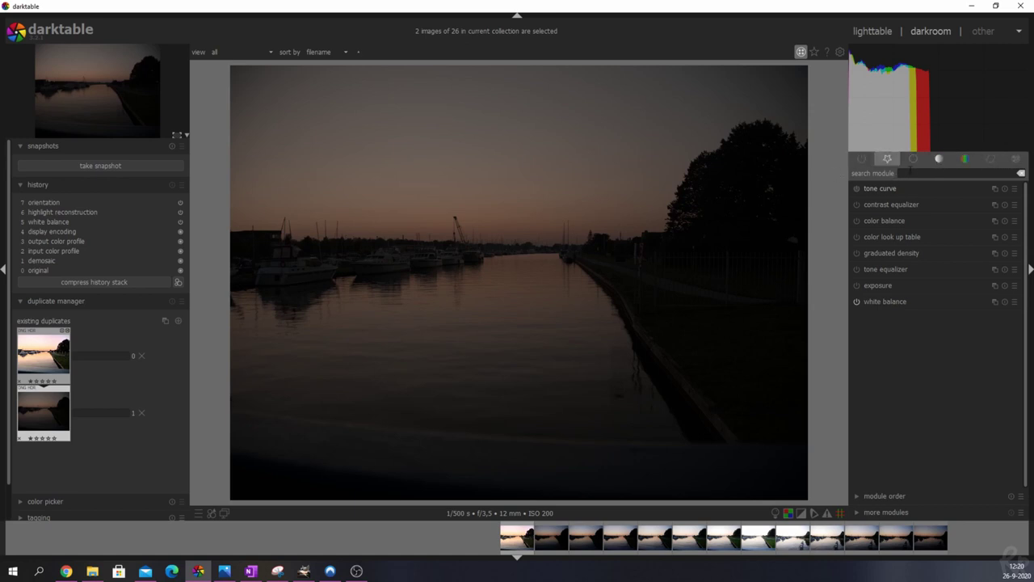
{"action": "left_click", "coordinate": [918, 171]}
{"action": "type", "text": "contra"}
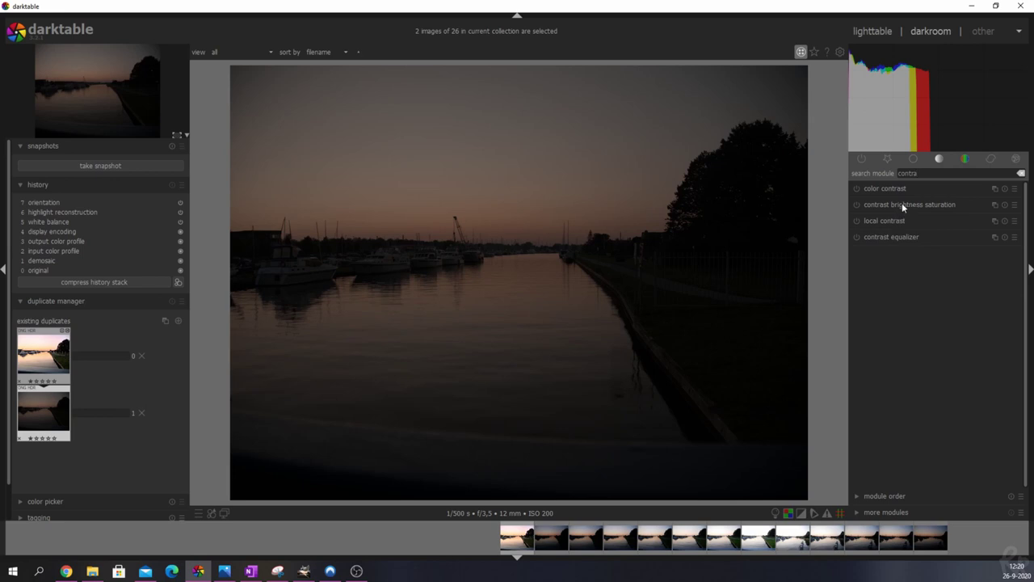
{"action": "left_click", "coordinate": [1021, 175]}
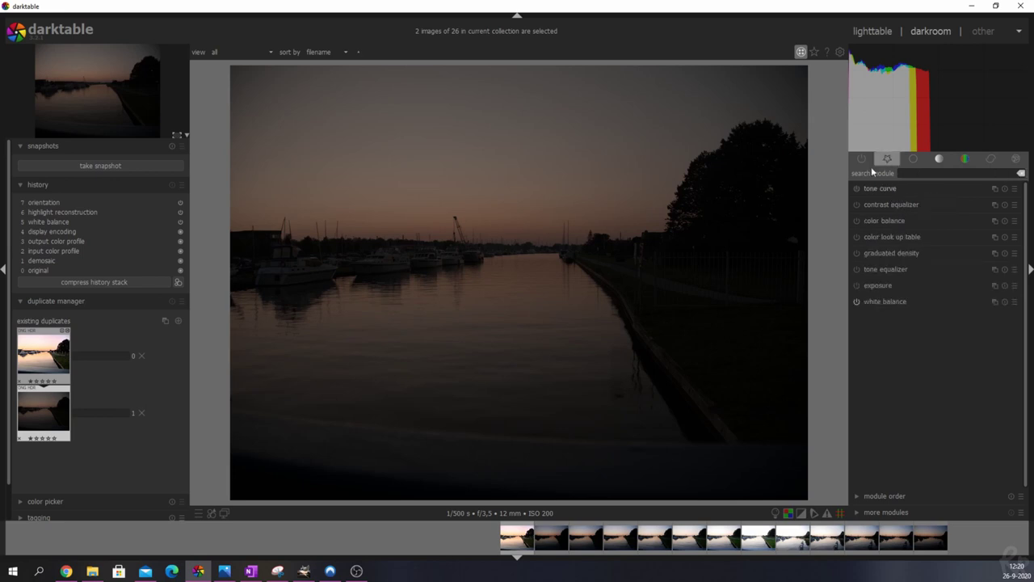
Raise the exposure module's exposure to +2,62 EV
{"action": "left_click", "coordinate": [884, 286]}
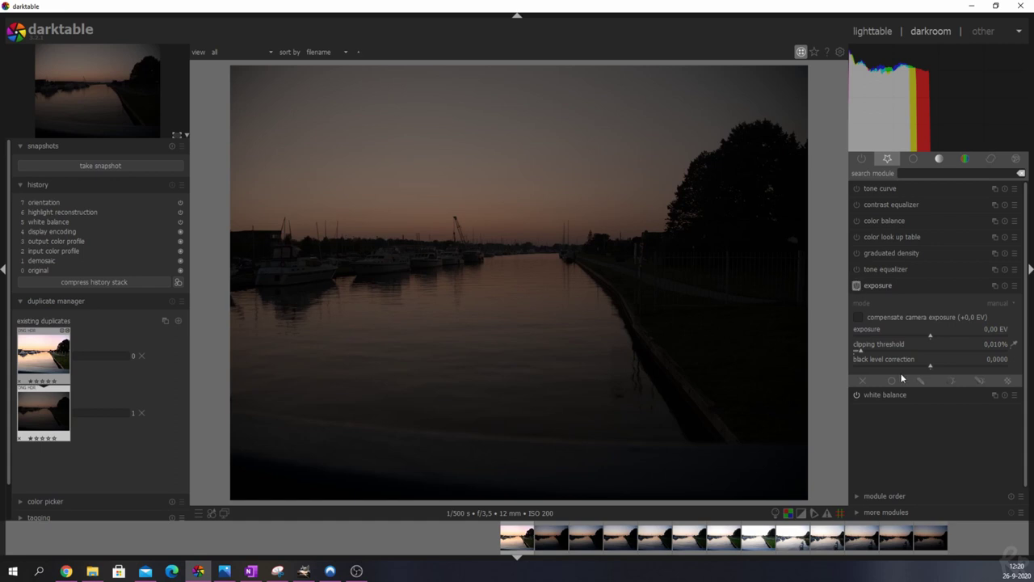
{"action": "left_click_drag", "start_coordinate": [930, 335], "coordinate": [1000, 343]}
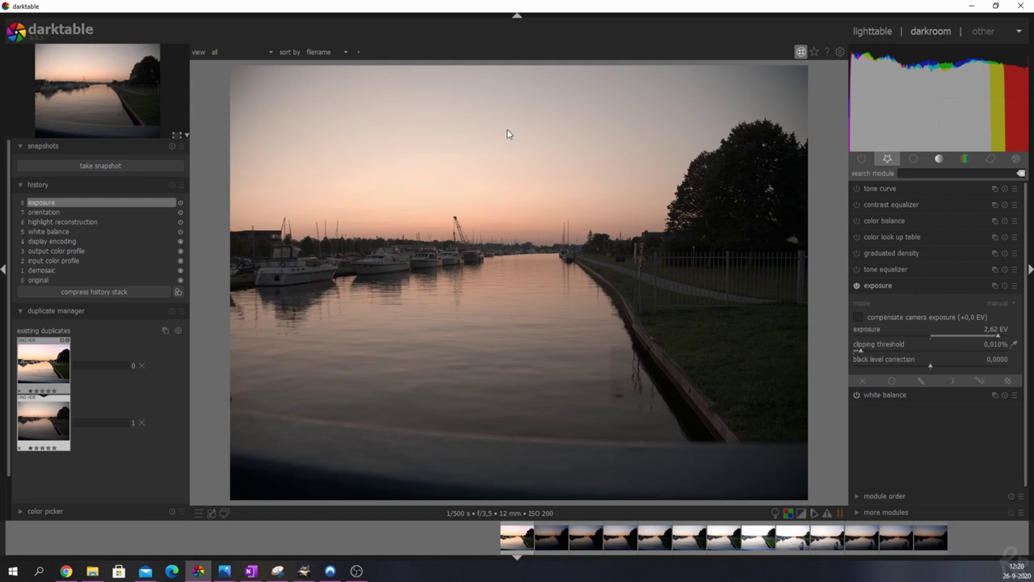
Add a graduated density filter in the sky and tune its density to 0.40 EV
{"action": "left_click", "coordinate": [887, 255]}
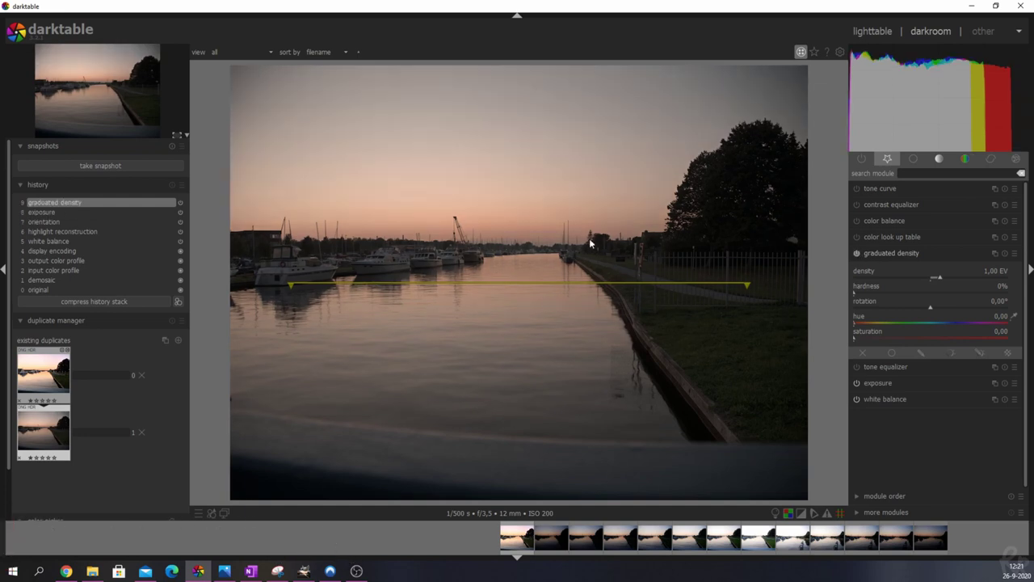
{"action": "left_click_drag", "start_coordinate": [493, 285], "coordinate": [493, 192]}
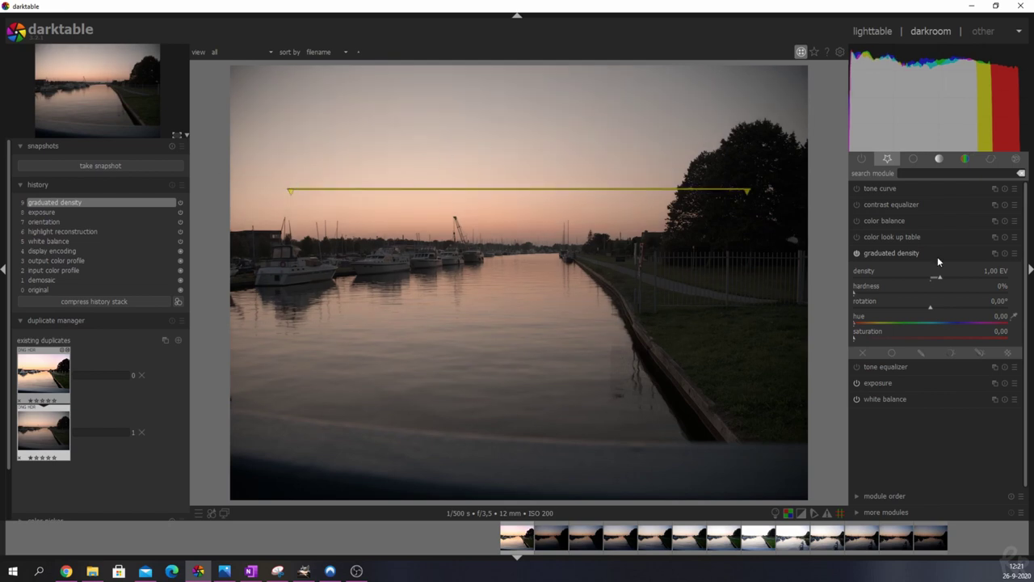
{"action": "left_click_drag", "start_coordinate": [939, 279], "coordinate": [947, 280]}
{"action": "double_click", "coordinate": [950, 279]}
{"action": "left_click_drag", "start_coordinate": [957, 279], "coordinate": [925, 281]}
{"action": "scroll", "coordinate": [994, 274], "scroll_direction": "down", "scroll_amount": 6}
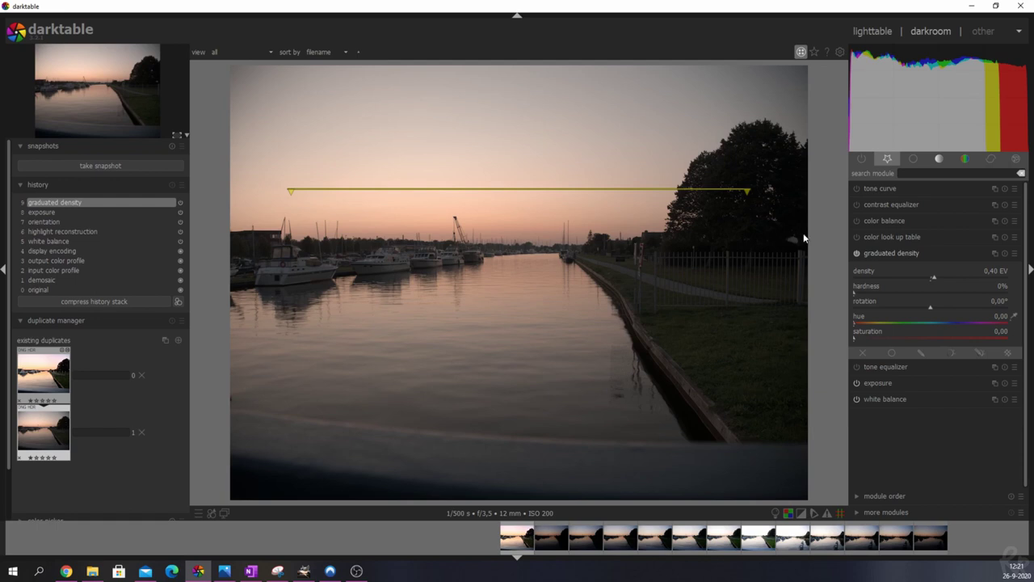
Give the gradient a pinkish tint at 0.50 saturation and lower its line toward the horizon
{"action": "left_click_drag", "start_coordinate": [871, 325], "coordinate": [983, 325]}
{"action": "left_click_drag", "start_coordinate": [878, 340], "coordinate": [1010, 340]}
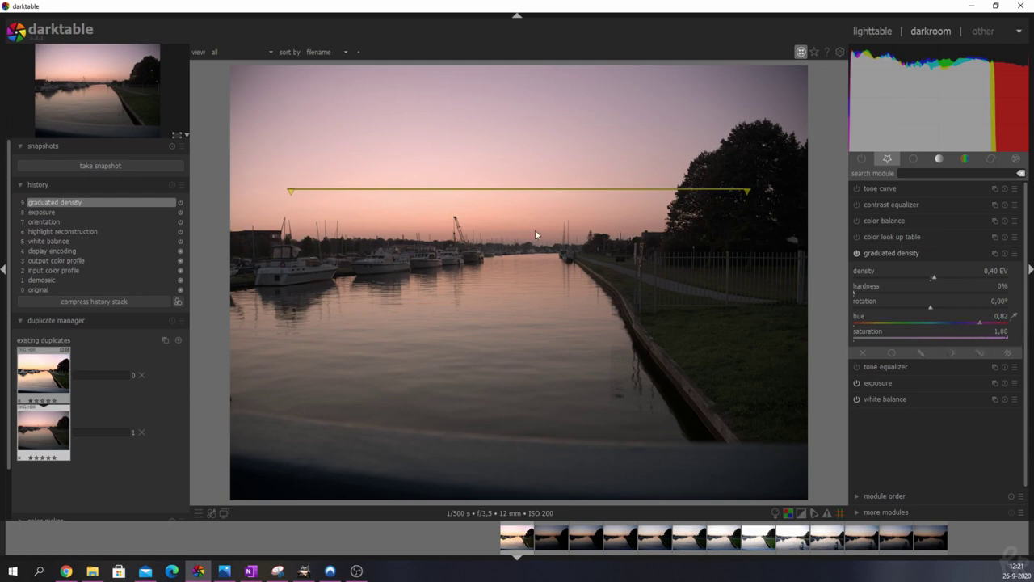
{"action": "left_click_drag", "start_coordinate": [471, 191], "coordinate": [467, 214]}
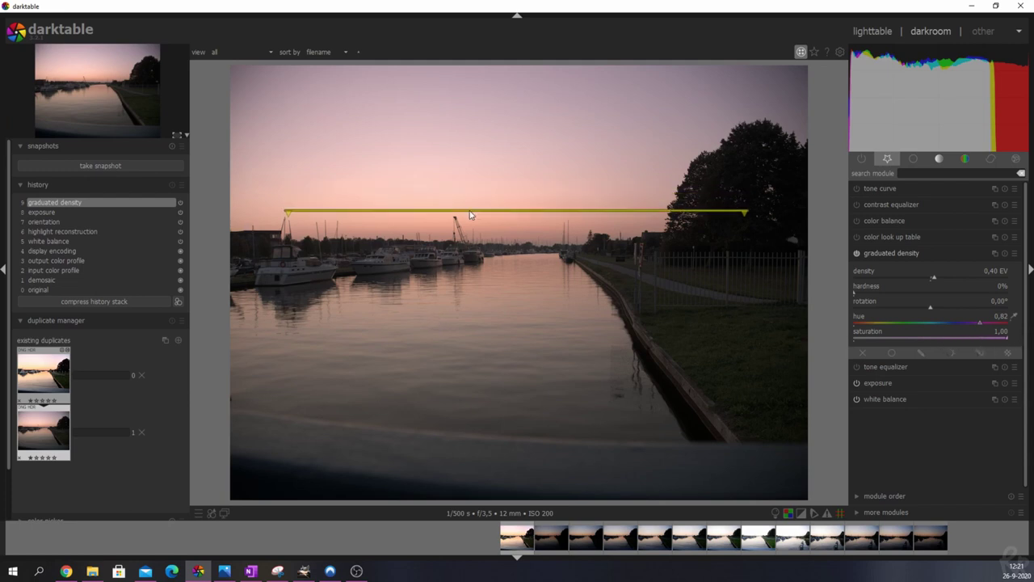
{"action": "right_click", "coordinate": [1006, 337]}
{"action": "type", "text": "0.5"}
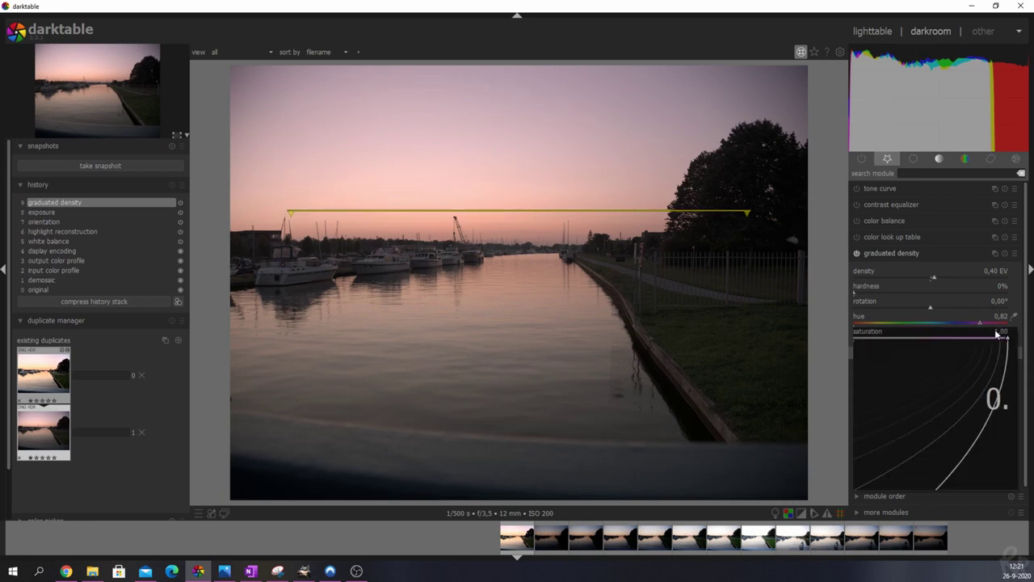
{"action": "key", "text": "Return"}
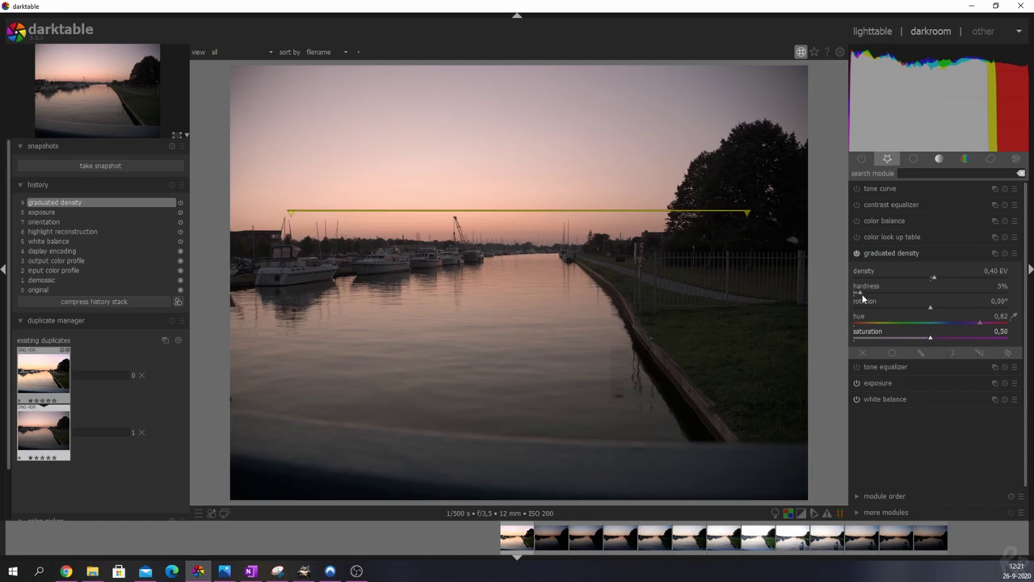
Set the filter hardness to 50% and toggle graduated density off and on to compare
{"action": "left_click_drag", "start_coordinate": [860, 295], "coordinate": [976, 288]}
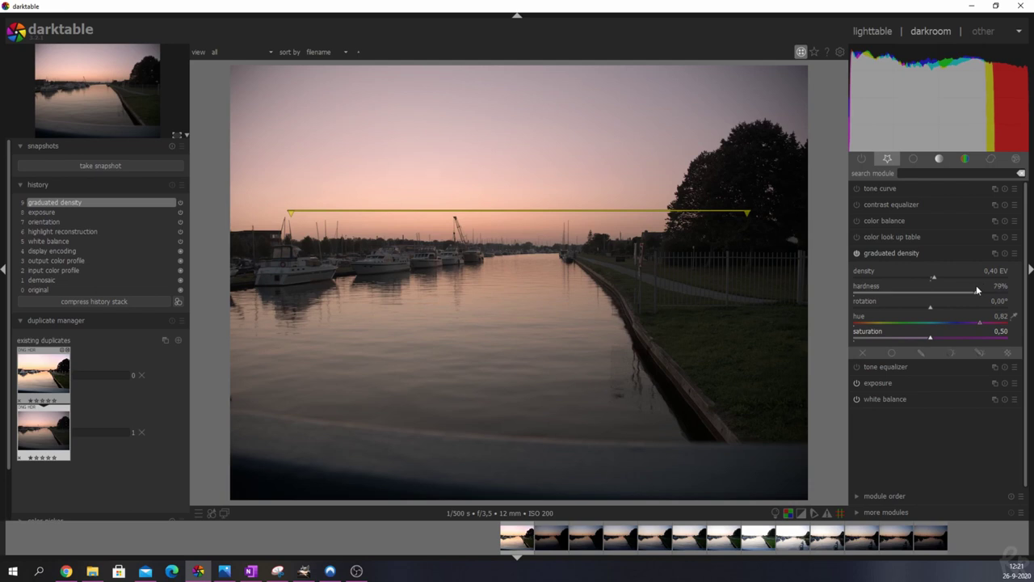
{"action": "right_click", "coordinate": [997, 291]}
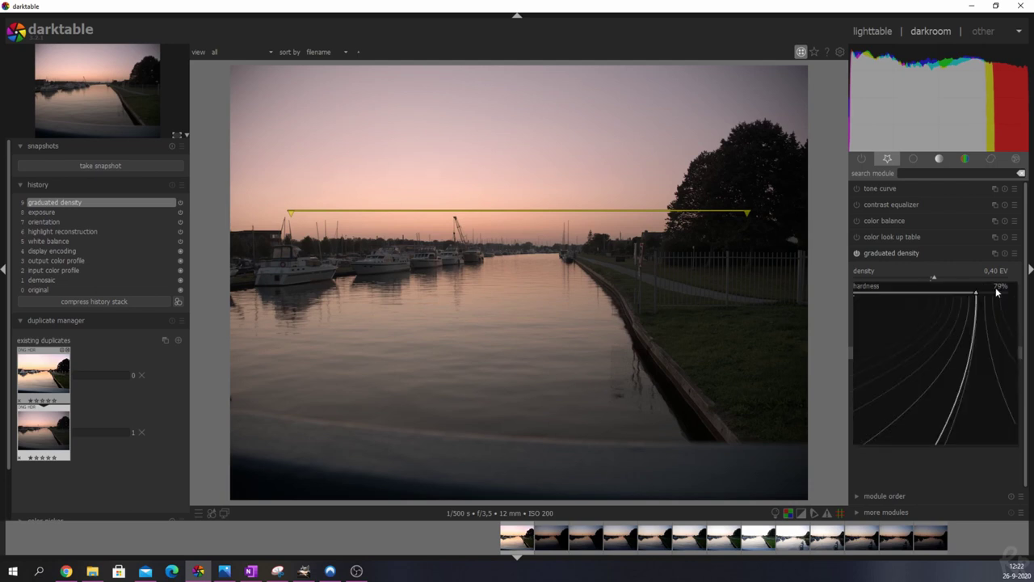
{"action": "type", "text": "50"}
{"action": "key", "text": "Return"}
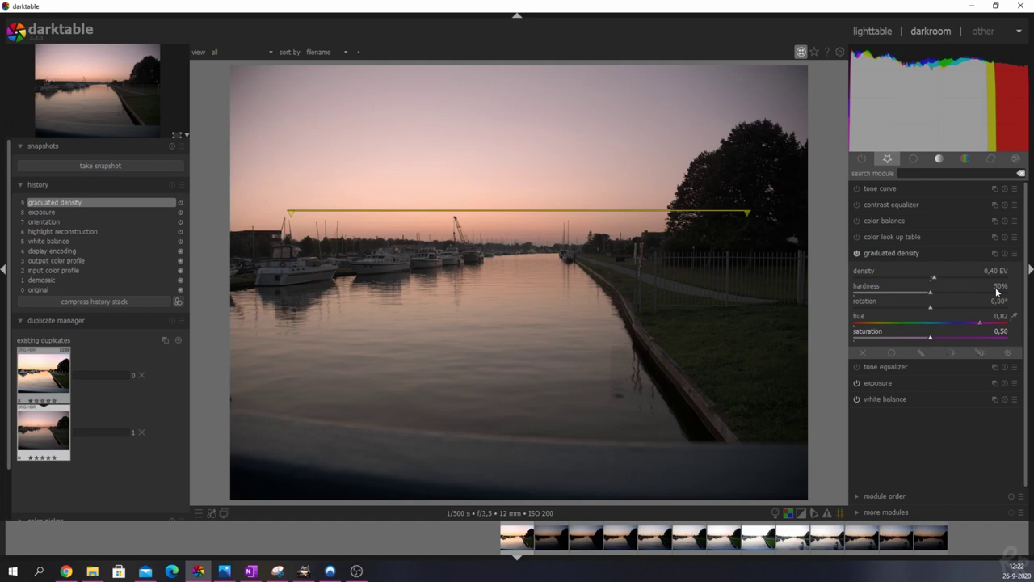
{"action": "left_click", "coordinate": [857, 253]}
{"action": "left_click", "coordinate": [857, 252]}
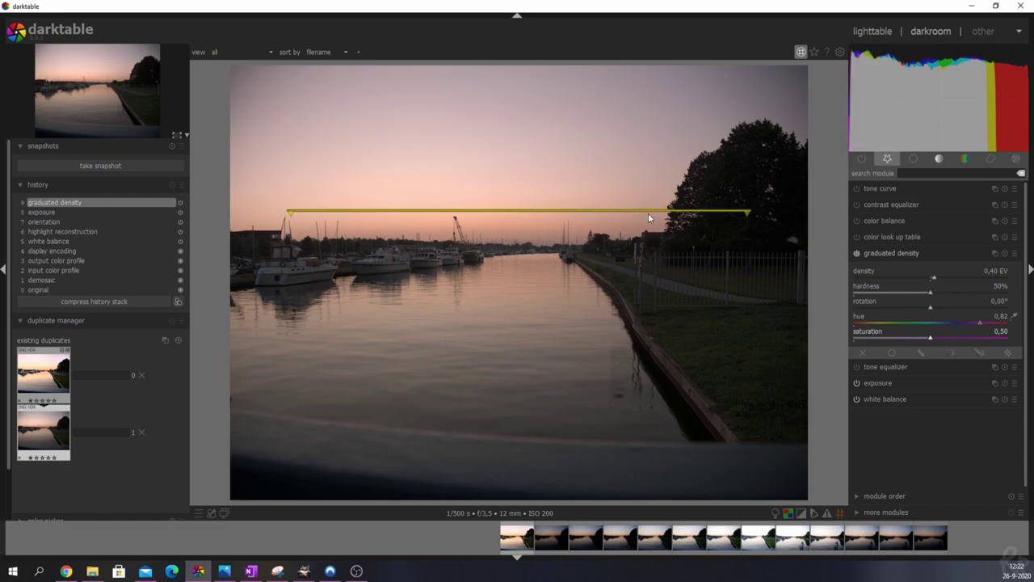
{"action": "left_click", "coordinate": [891, 255]}
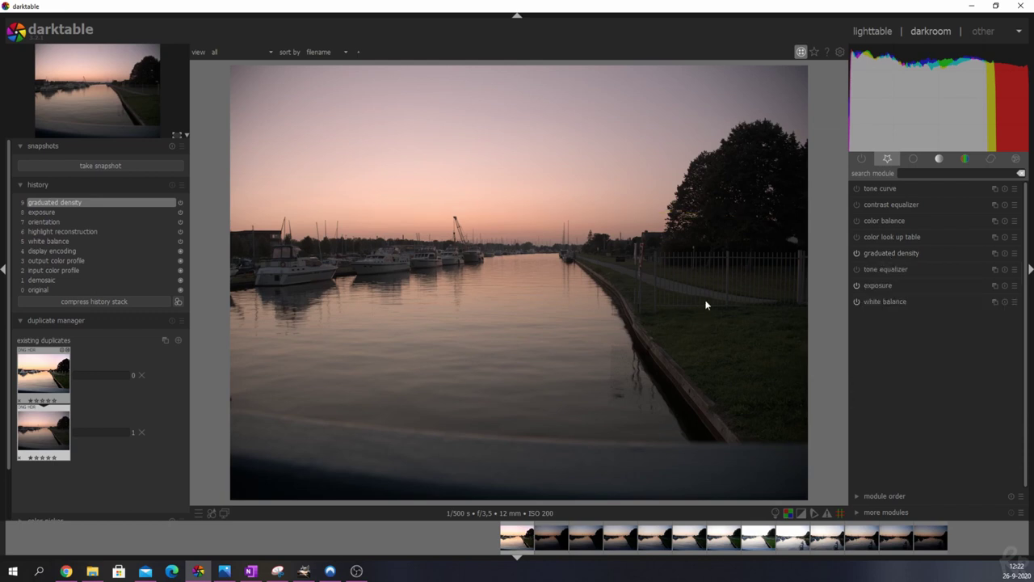
Enable the tone equalizer, lifting -8 to -2 EV bands (-5 EV at +0,79) and lowering -1/0 EV
{"action": "left_click", "coordinate": [884, 273]}
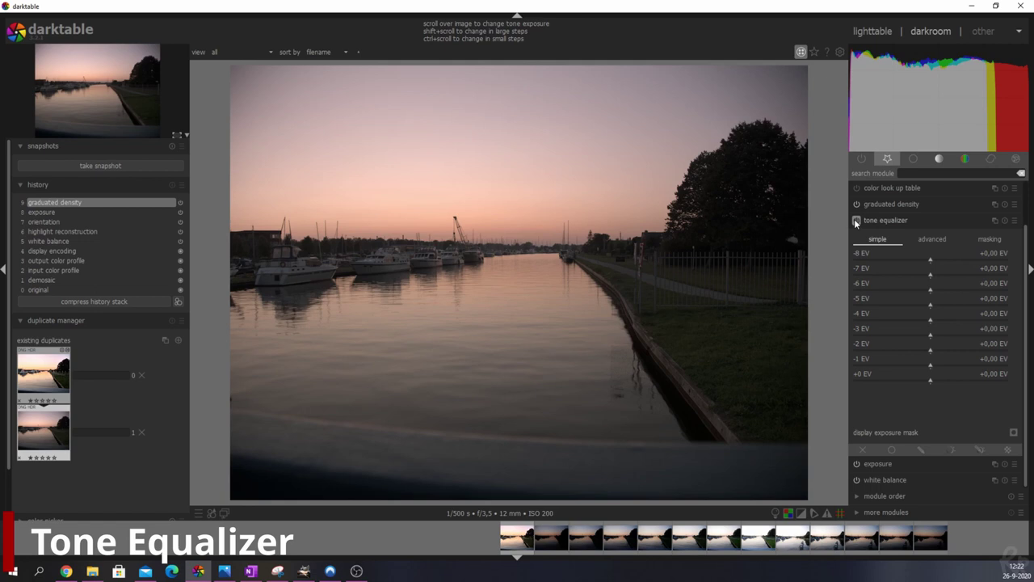
{"action": "left_click", "coordinate": [857, 223]}
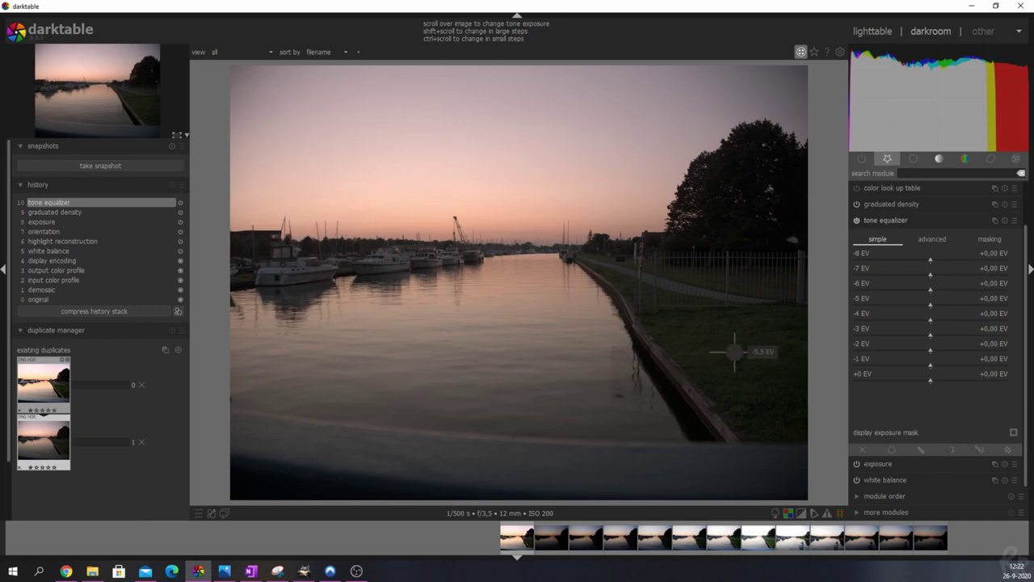
{"action": "scroll", "coordinate": [749, 224], "scroll_direction": "up", "scroll_amount": 5}
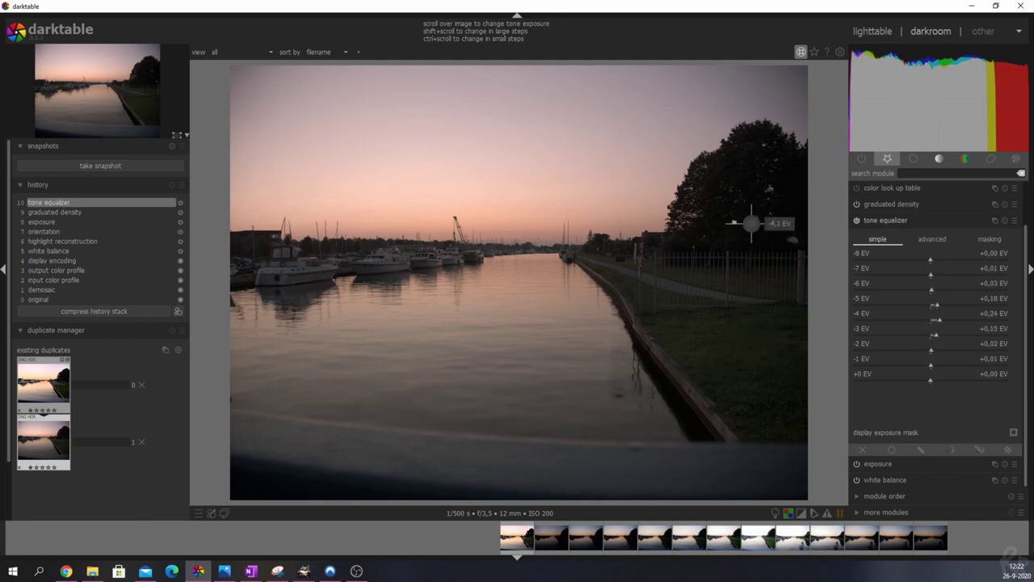
{"action": "scroll", "coordinate": [742, 338], "scroll_direction": "up", "scroll_amount": 3}
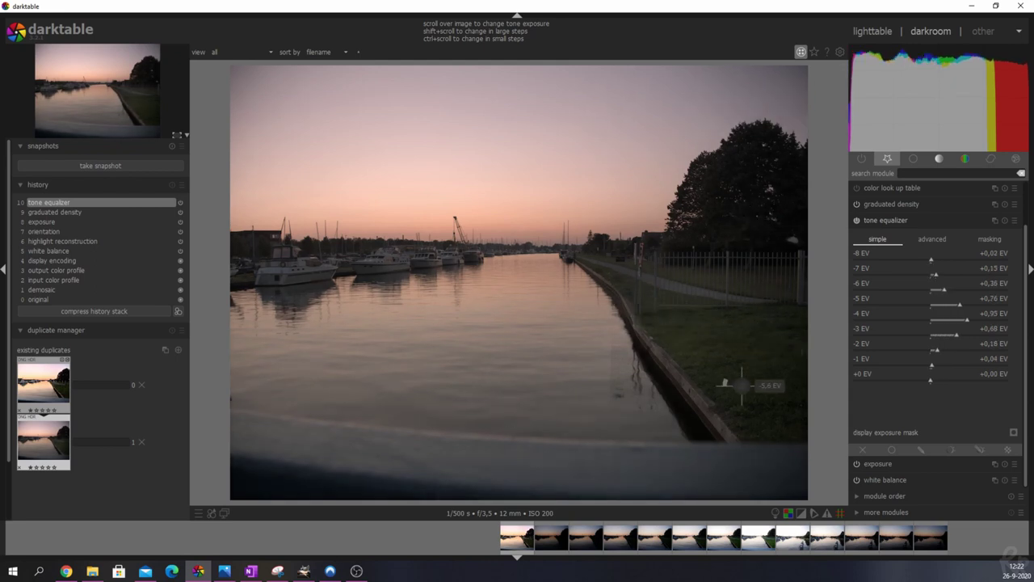
{"action": "scroll", "coordinate": [751, 383], "scroll_direction": "up", "scroll_amount": 3}
{"action": "scroll", "coordinate": [369, 129], "scroll_direction": "down", "scroll_amount": 2}
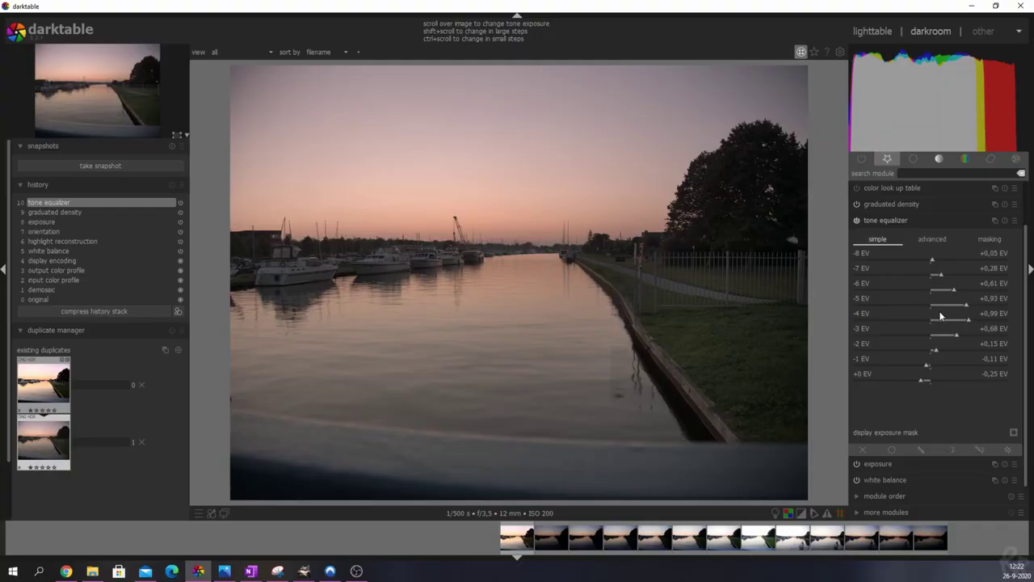
{"action": "left_click_drag", "start_coordinate": [966, 309], "coordinate": [963, 334]}
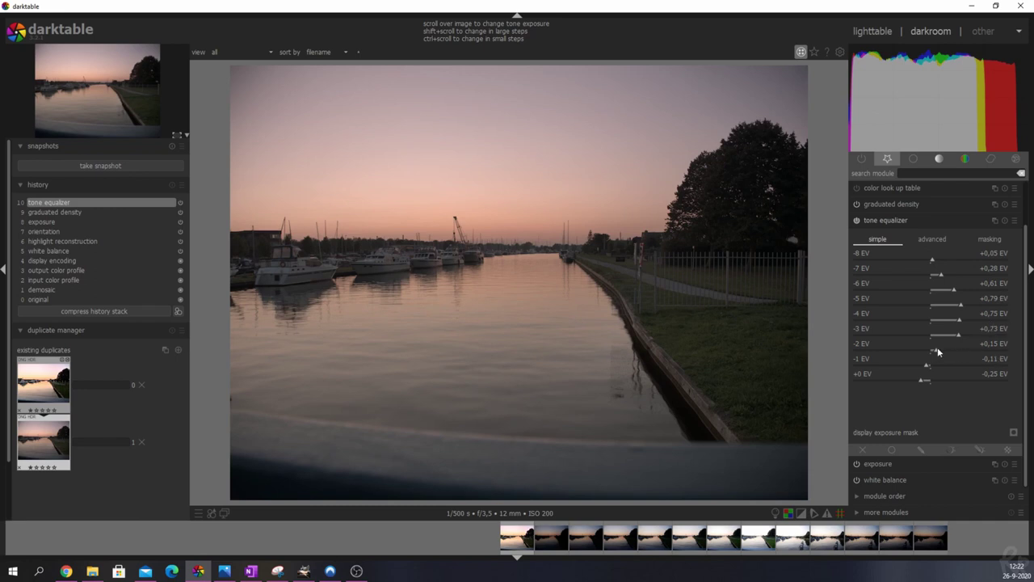
{"action": "left_click_drag", "start_coordinate": [937, 351], "coordinate": [958, 353]}
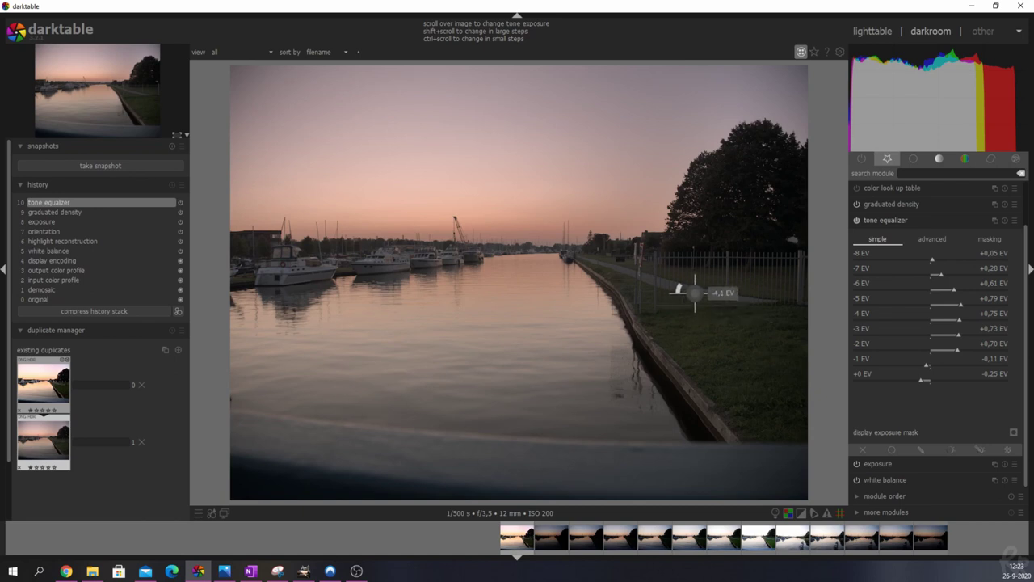
Enable the contrast equalizer with the clarity preset, blended uniformly in screen mode
{"action": "left_click", "coordinate": [889, 220]}
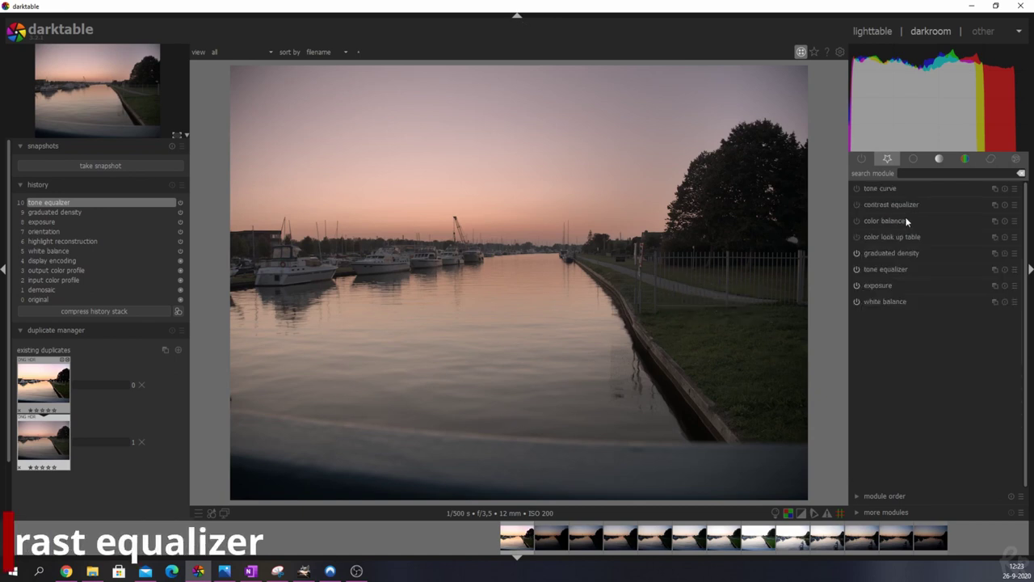
{"action": "left_click", "coordinate": [892, 205]}
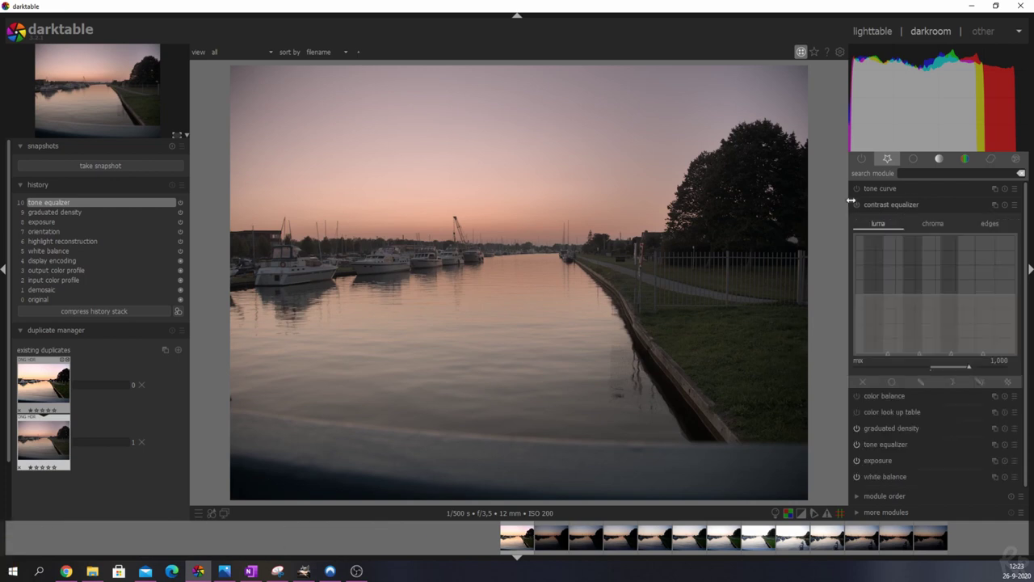
{"action": "left_click", "coordinate": [857, 204]}
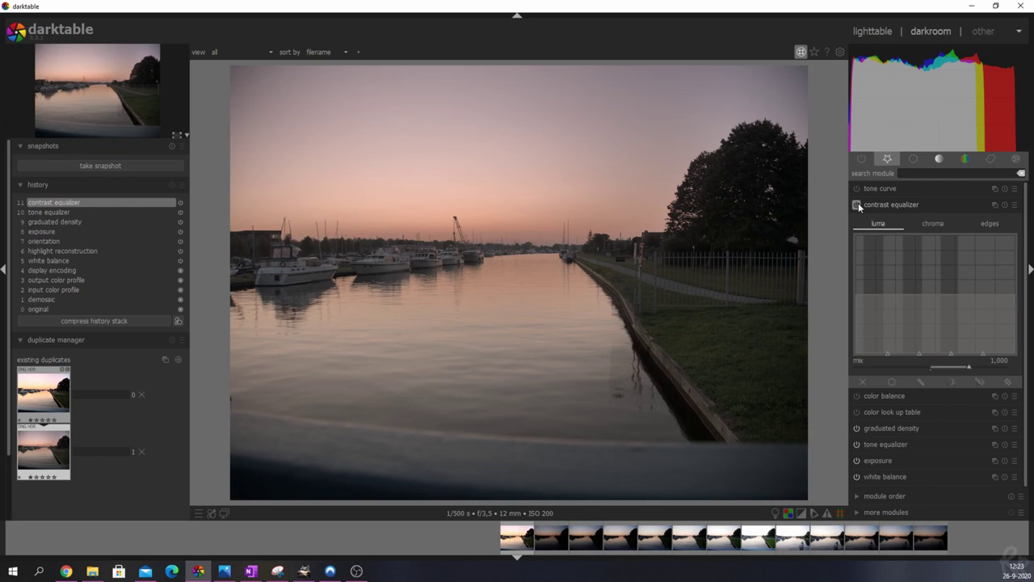
{"action": "left_click", "coordinate": [1016, 206]}
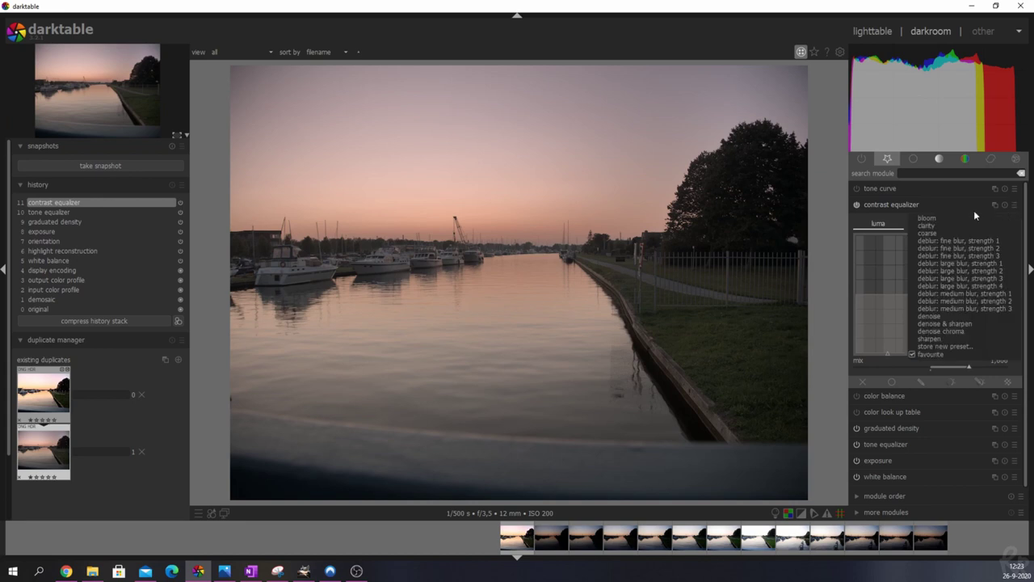
{"action": "left_click", "coordinate": [922, 227]}
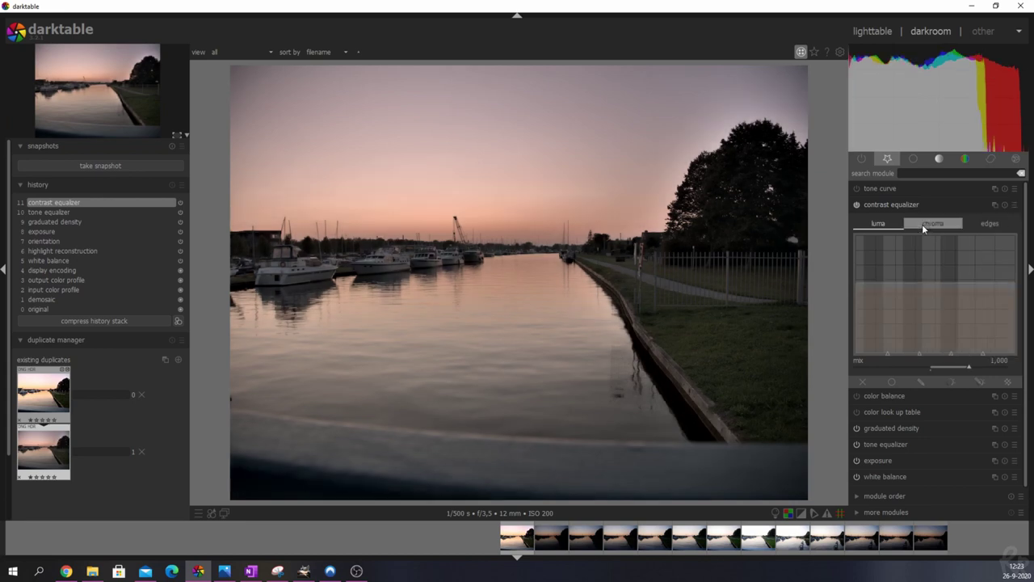
{"action": "left_click", "coordinate": [891, 383]}
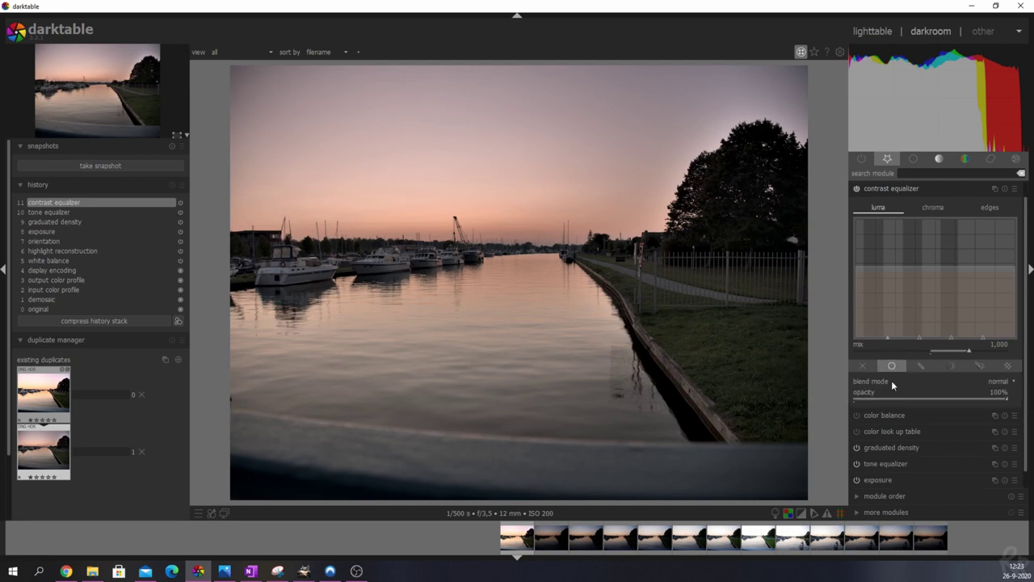
{"action": "left_click", "coordinate": [1006, 384]}
{"action": "left_click", "coordinate": [1006, 439]}
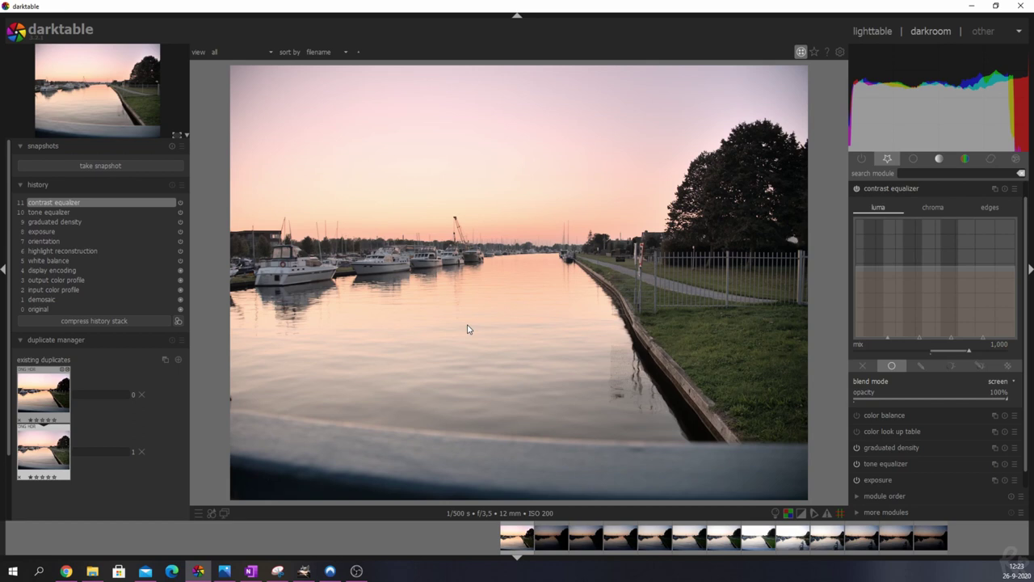
Enable color balance, sample the contrast fulcrum, set contrast +21,08% and output saturation 122,47%
{"action": "left_click", "coordinate": [884, 188]}
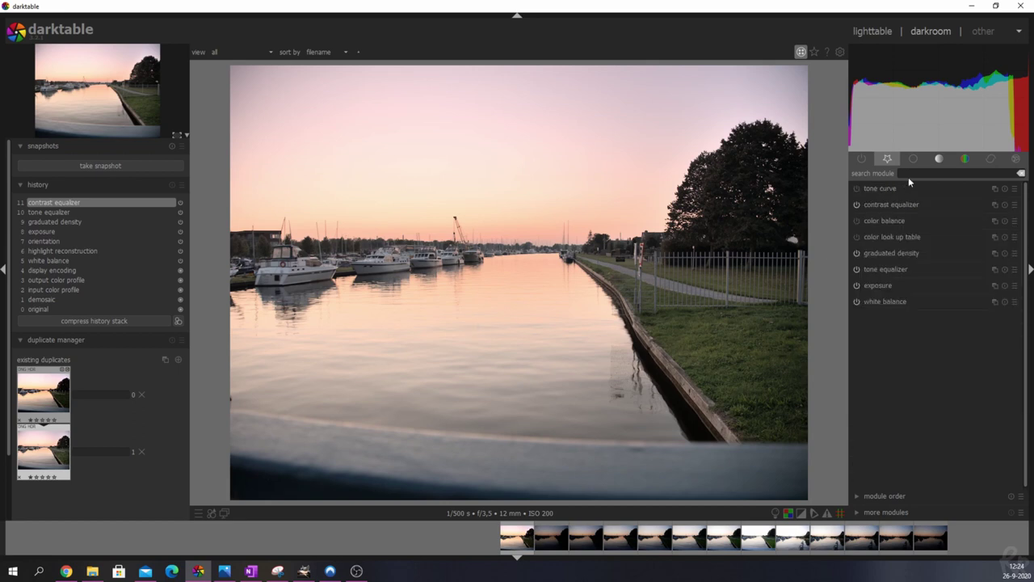
{"action": "left_click", "coordinate": [913, 173]}
{"action": "type", "text": "color balan"}
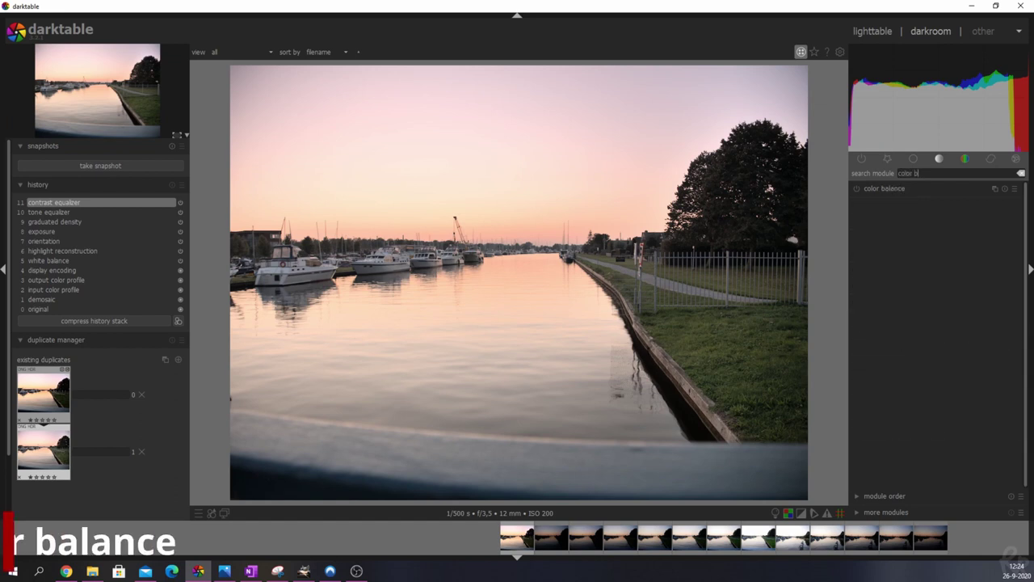
{"action": "left_click", "coordinate": [856, 188]}
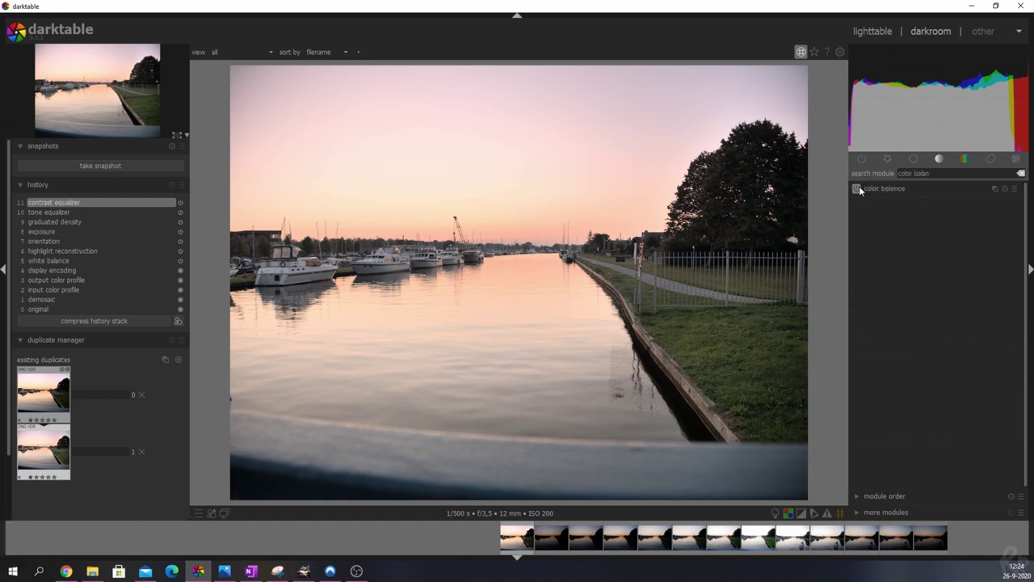
{"action": "left_click", "coordinate": [886, 189]}
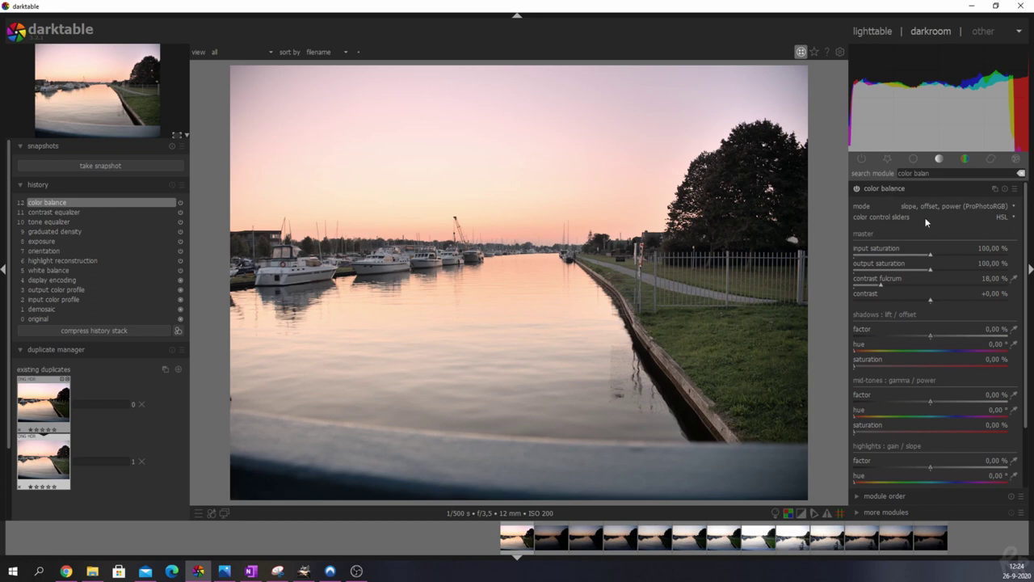
{"action": "left_click", "coordinate": [1016, 281]}
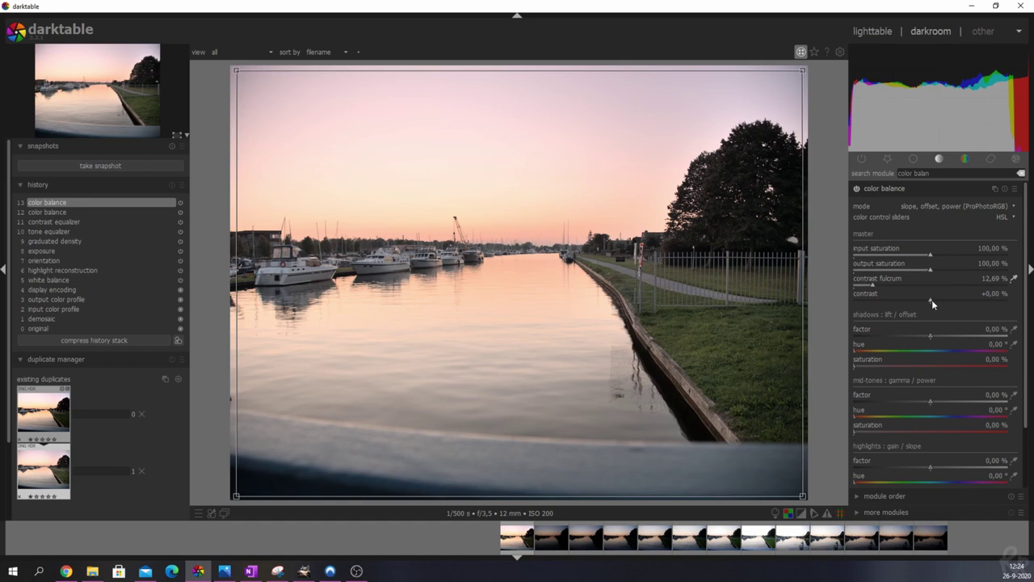
{"action": "left_click_drag", "start_coordinate": [931, 300], "coordinate": [963, 308]}
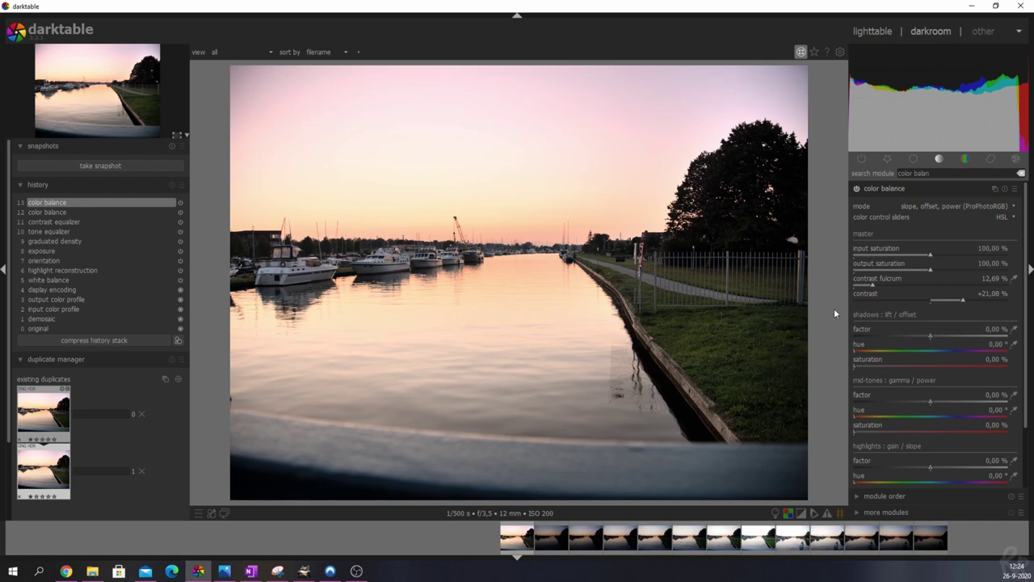
{"action": "left_click_drag", "start_coordinate": [930, 275], "coordinate": [967, 273]}
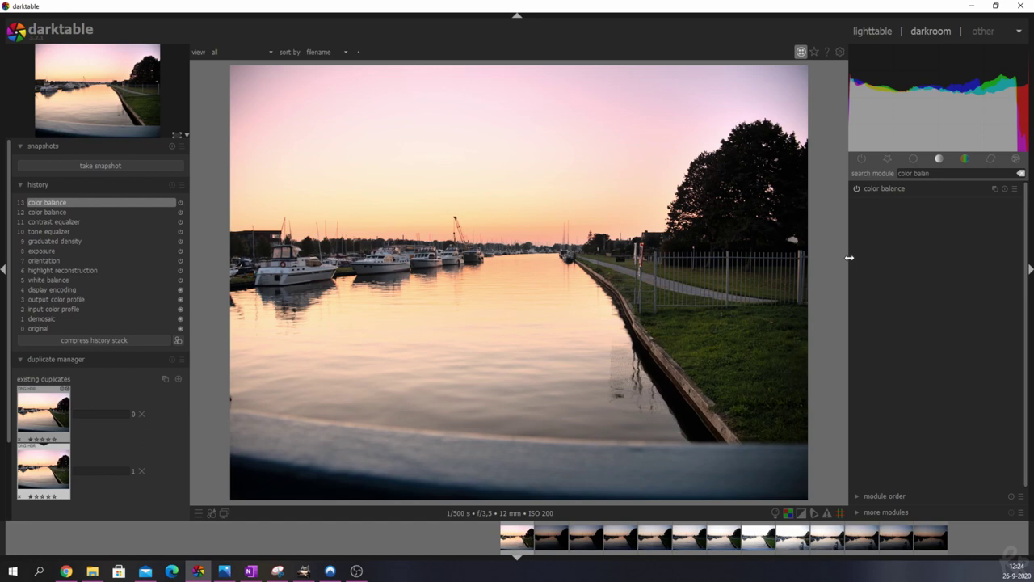
Enable the tone curve with shadows slightly deepened, midtones lifted and highlights pulled slightly down
{"action": "left_click", "coordinate": [891, 158]}
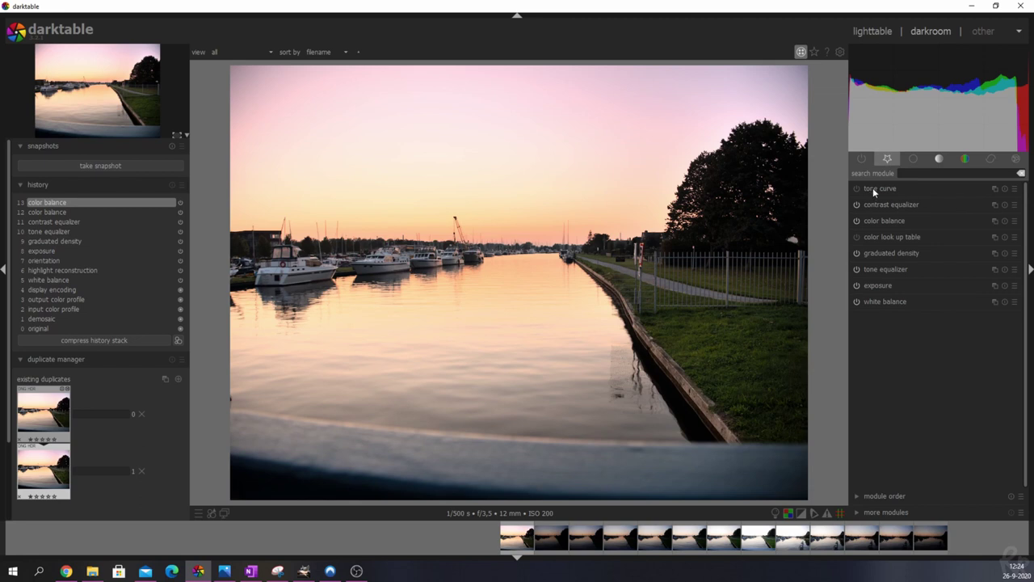
{"action": "left_click", "coordinate": [869, 190]}
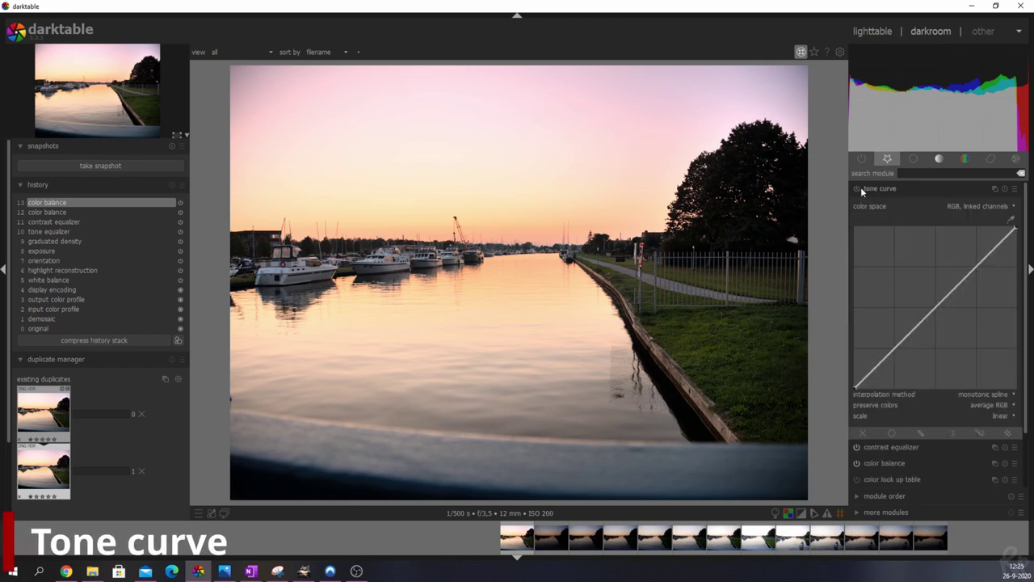
{"action": "left_click", "coordinate": [857, 188]}
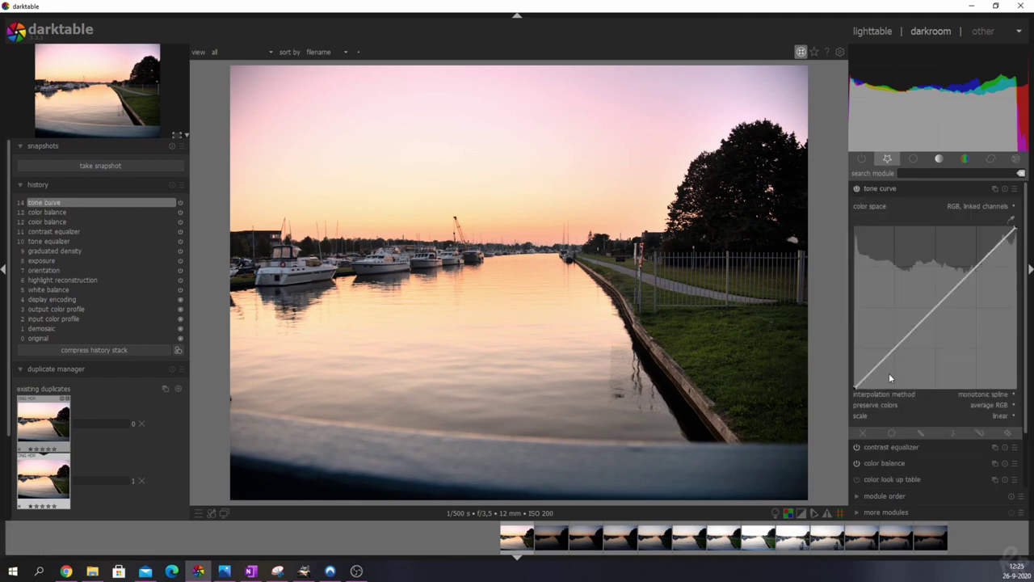
{"action": "mouse_move", "coordinate": [873, 377]}
{"action": "left_mouse_down"}
{"action": "mouse_move", "coordinate": [883, 396]}
{"action": "mouse_move", "coordinate": [871, 392]}
{"action": "mouse_move", "coordinate": [878, 373]}
{"action": "mouse_move", "coordinate": [865, 364]}
{"action": "mouse_move", "coordinate": [873, 369]}
{"action": "left_mouse_up"}
{"action": "left_click_drag", "start_coordinate": [931, 314], "coordinate": [1020, 283]}
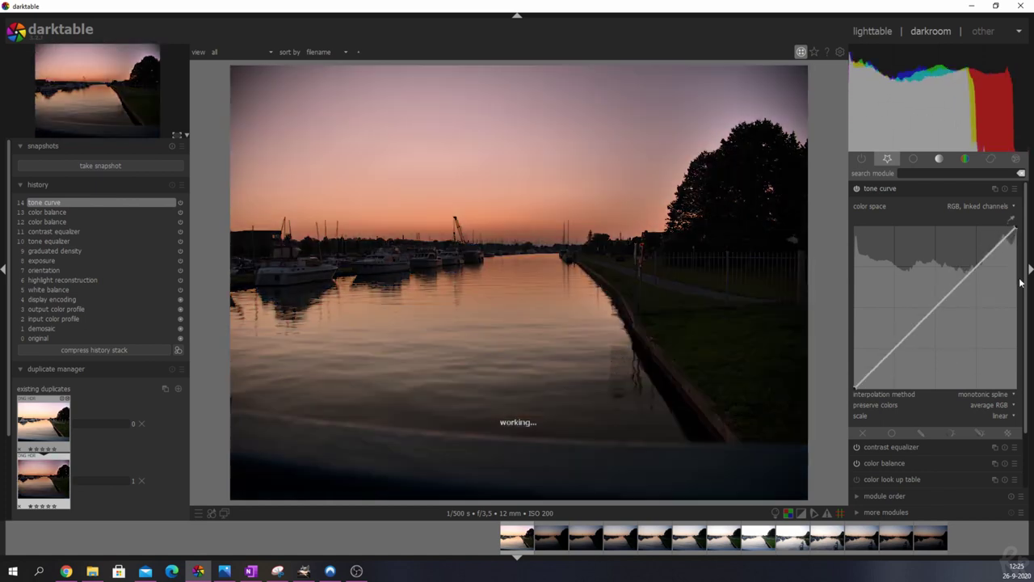
{"action": "mouse_move", "coordinate": [994, 246]}
{"action": "left_mouse_down"}
{"action": "mouse_move", "coordinate": [1005, 259]}
{"action": "mouse_move", "coordinate": [998, 251]}
{"action": "left_mouse_up"}
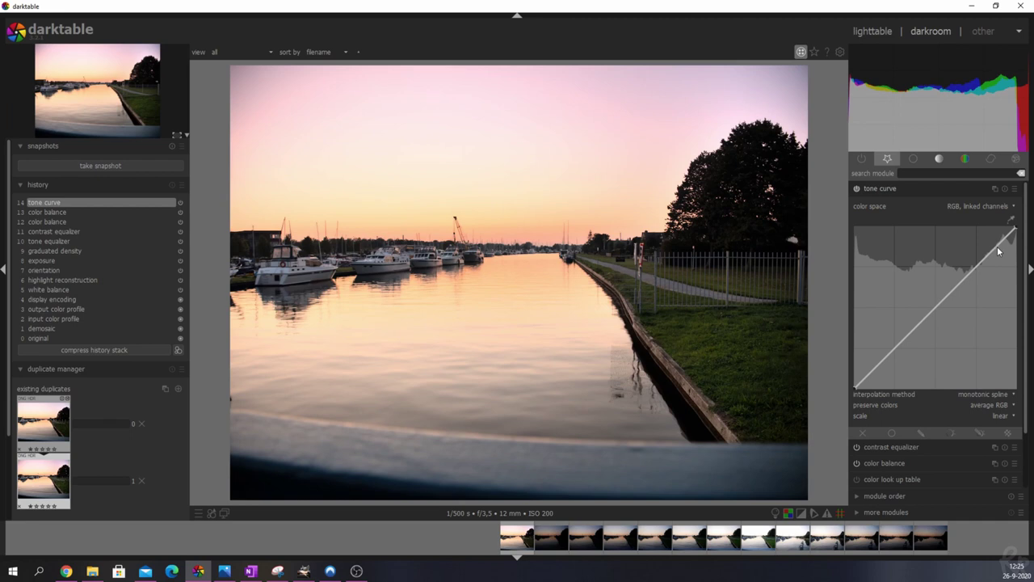
{"action": "left_click_drag", "start_coordinate": [998, 250], "coordinate": [1002, 257]}
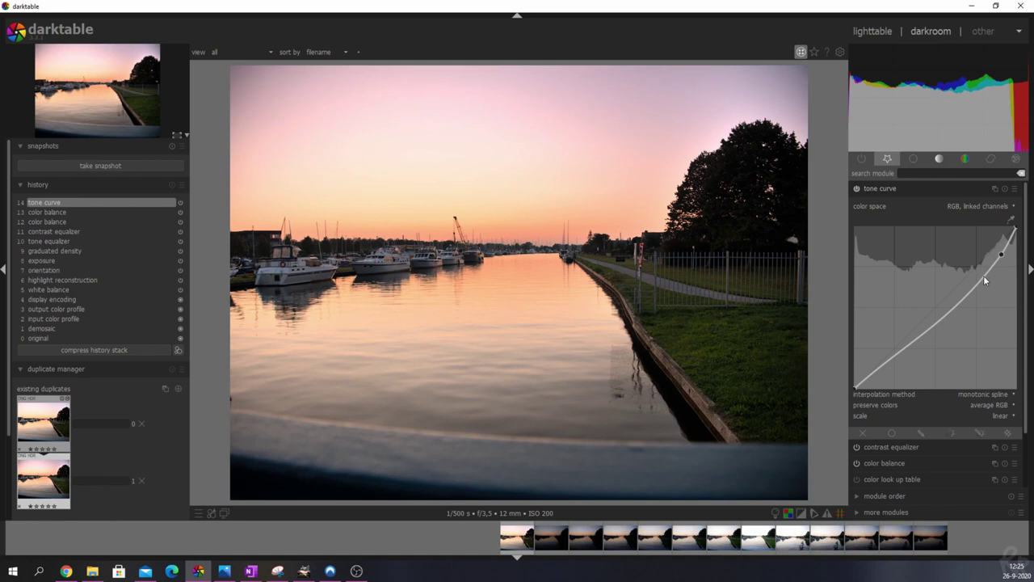
{"action": "left_click_drag", "start_coordinate": [949, 309], "coordinate": [943, 304]}
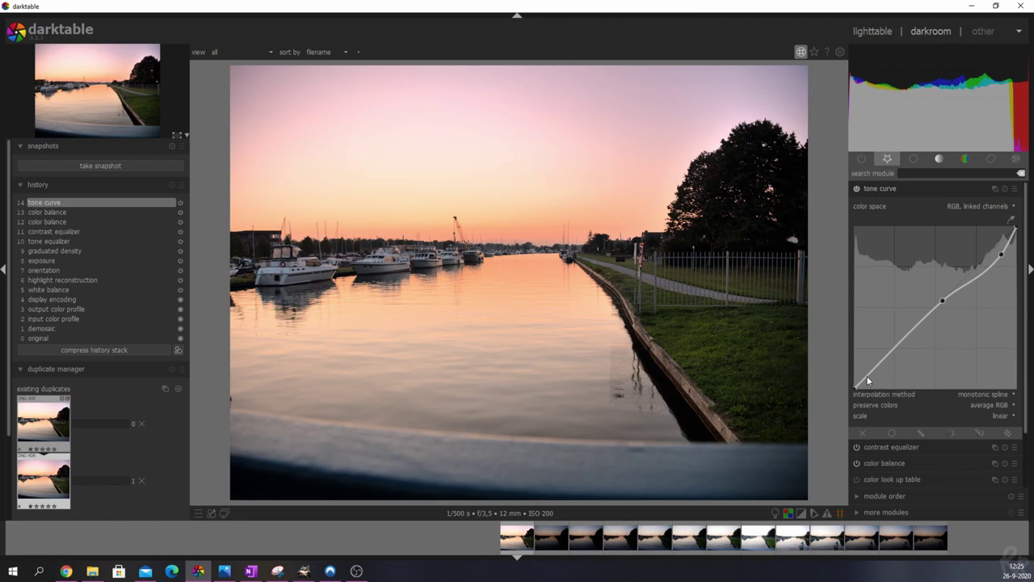
{"action": "left_click_drag", "start_coordinate": [868, 378], "coordinate": [866, 380]}
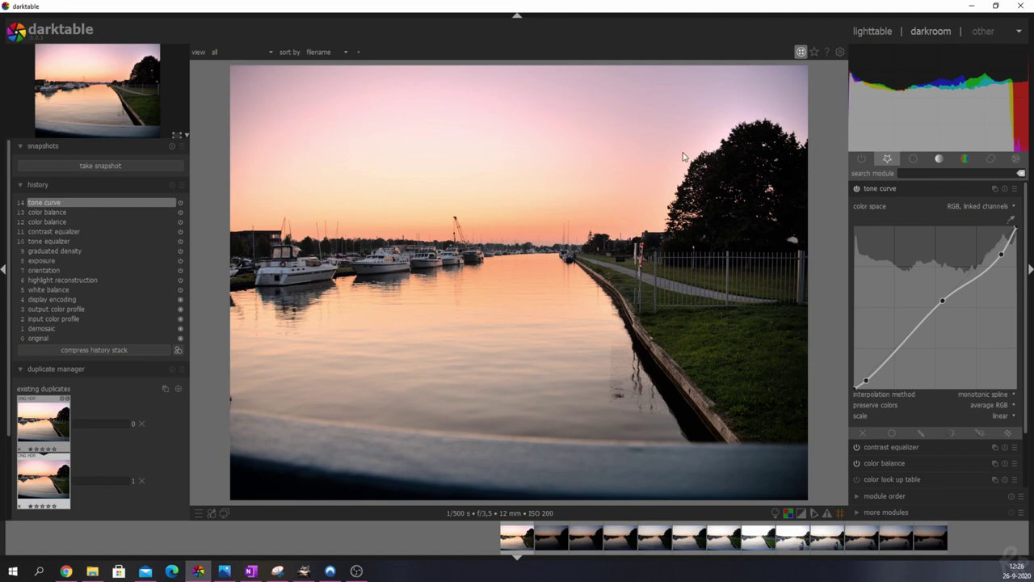
Enable the lens correction module found by searching 'lens'
{"action": "left_click", "coordinate": [913, 189]}
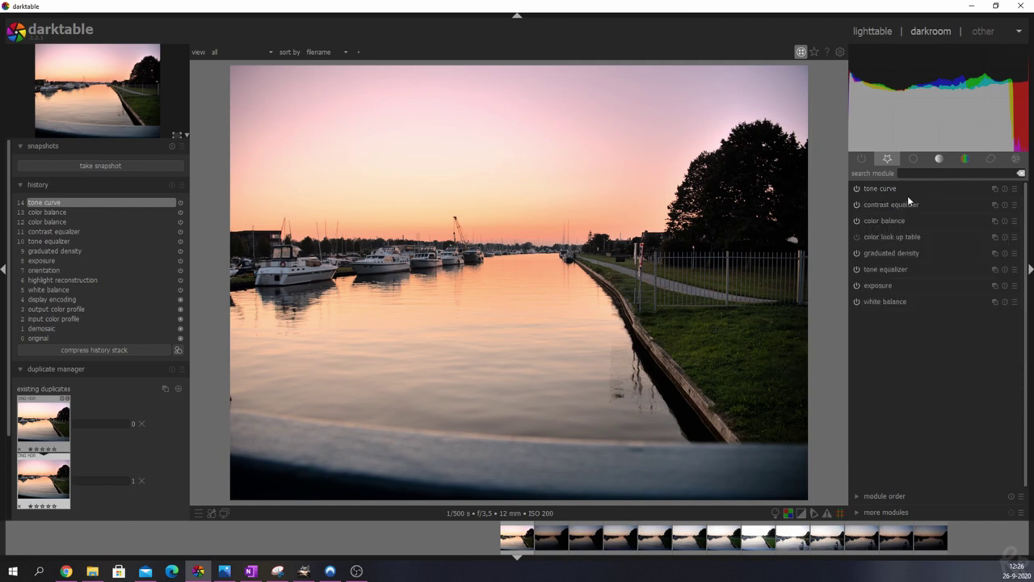
{"action": "left_click", "coordinate": [881, 174]}
{"action": "type", "text": "lens"}
{"action": "left_click", "coordinate": [856, 188]}
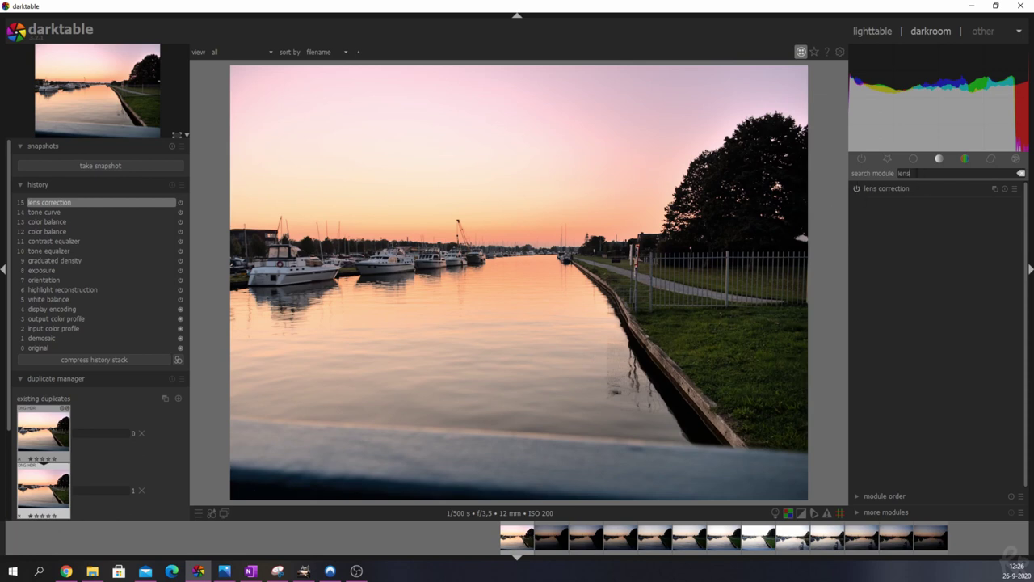
Enable denoise (profiled), then search the modules for 'sharpen'
{"action": "key", "text": "BackSpace"}
{"action": "key", "text": "BackSpace"}
{"action": "key", "text": "BackSpace"}
{"action": "key", "text": "BackSpace"}
{"action": "type", "text": "denoise"}
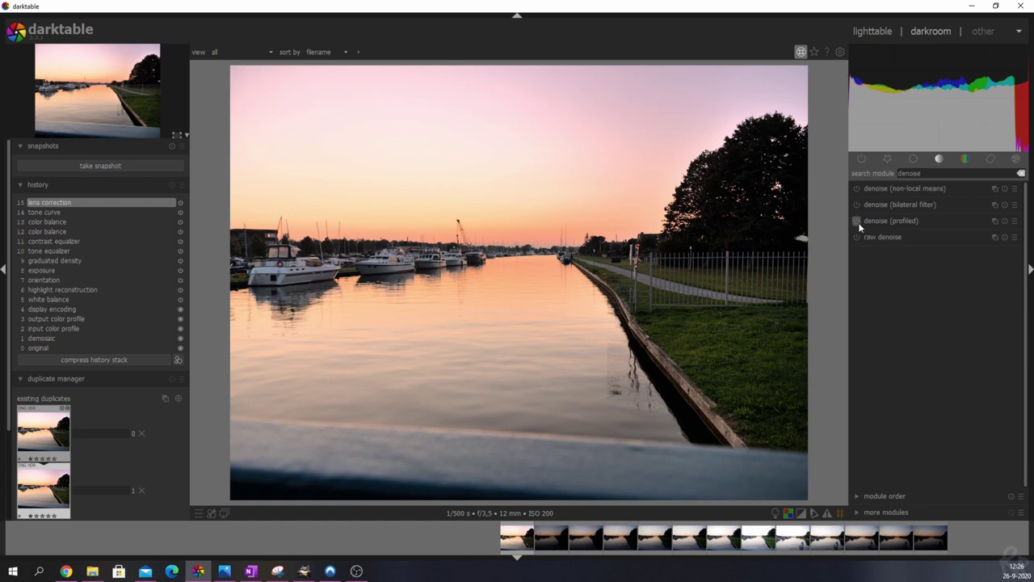
{"action": "left_click", "coordinate": [858, 221]}
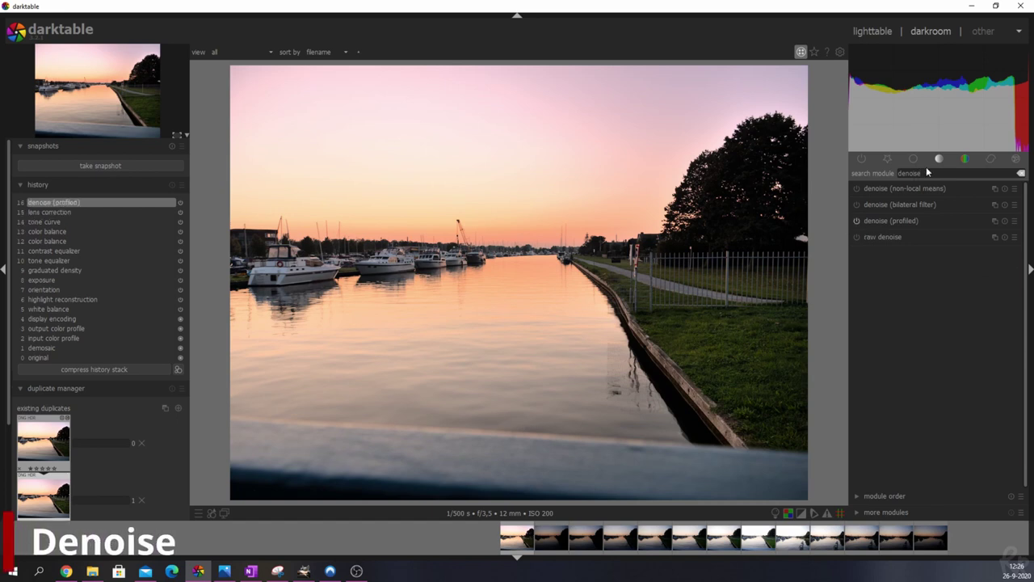
{"action": "key", "text": "BackSpace"}
{"action": "key", "text": "BackSpace"}
{"action": "key", "text": "BackSpace"}
{"action": "key", "text": "BackSpace"}
{"action": "key", "text": "BackSpace"}
{"action": "key", "text": "BackSpace"}
{"action": "key", "text": "BackSpace"}
{"action": "type", "text": "sharpen"}
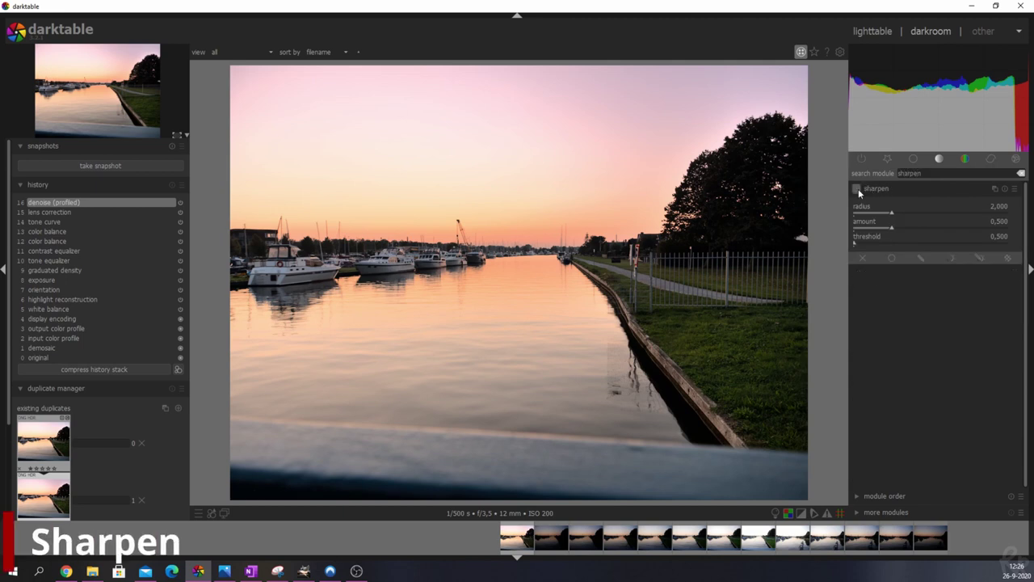
Enable sharpen and set radius 2.5 and amount 1 while zoomed in on the boats
{"action": "left_click", "coordinate": [857, 188]}
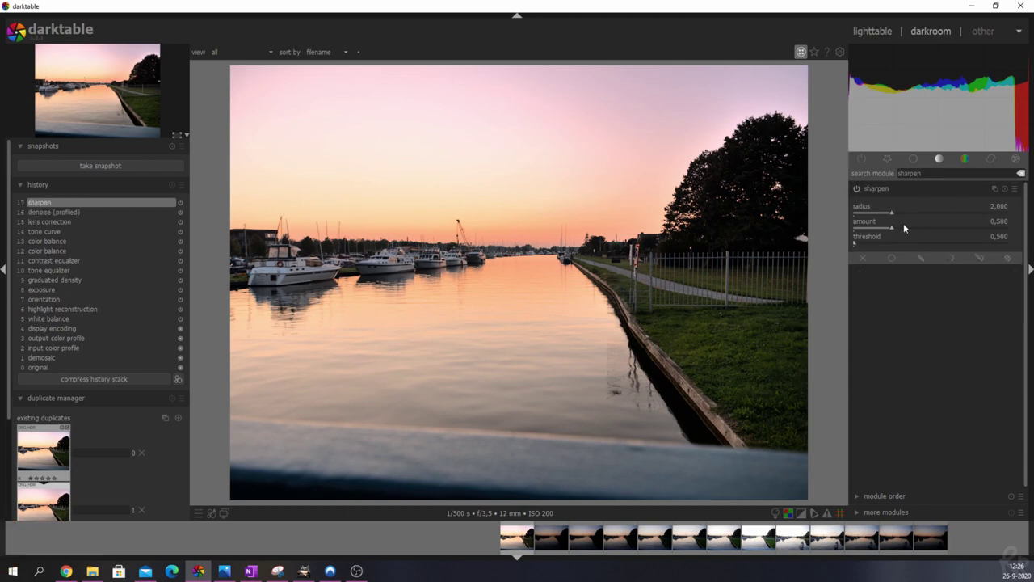
{"action": "scroll", "coordinate": [287, 269], "scroll_direction": "up", "scroll_amount": 3}
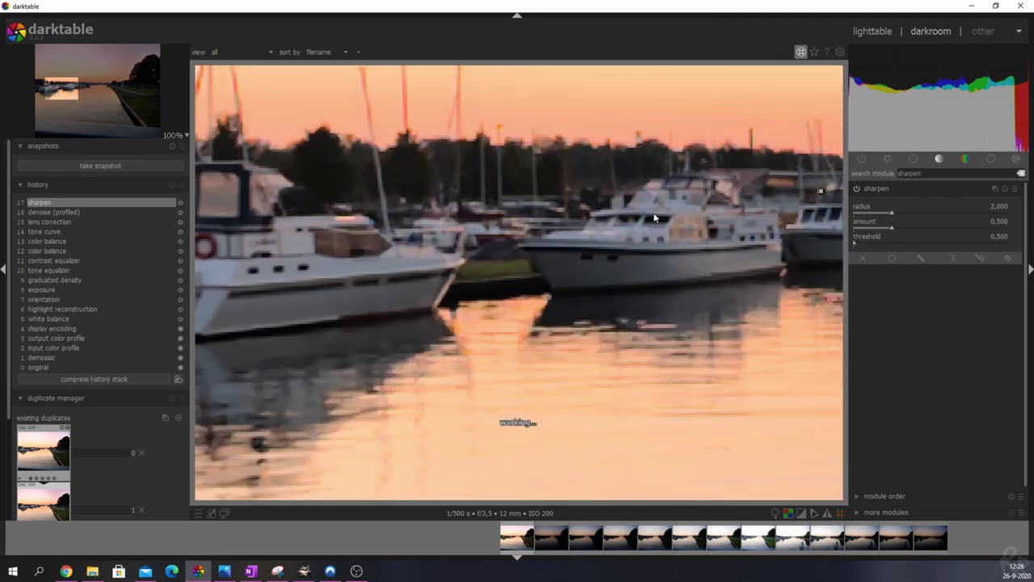
{"action": "right_click", "coordinate": [1000, 212]}
{"action": "type", "text": "2.5"}
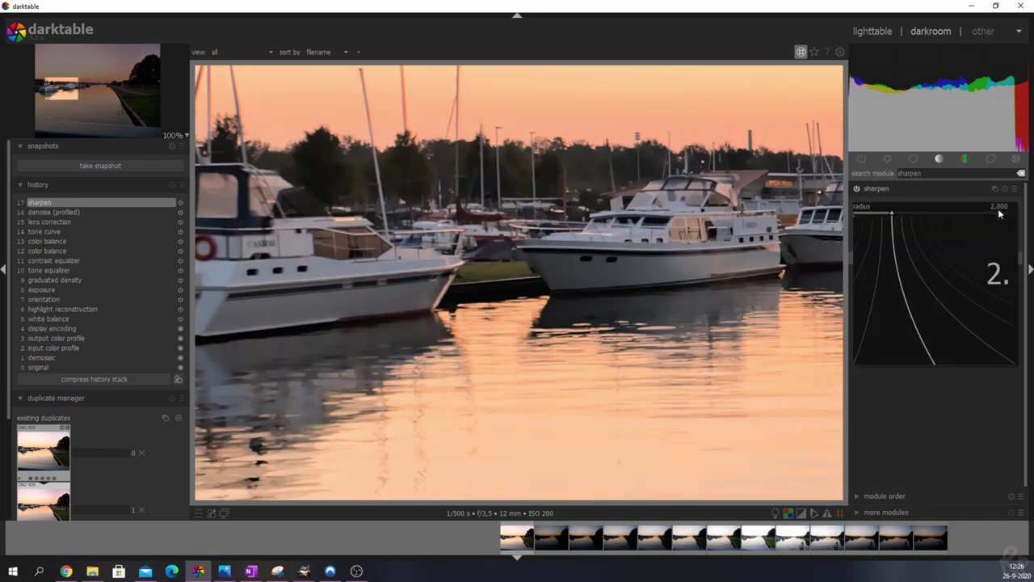
{"action": "key", "text": "Return"}
{"action": "right_click", "coordinate": [1003, 226]}
{"action": "type", "text": "1"}
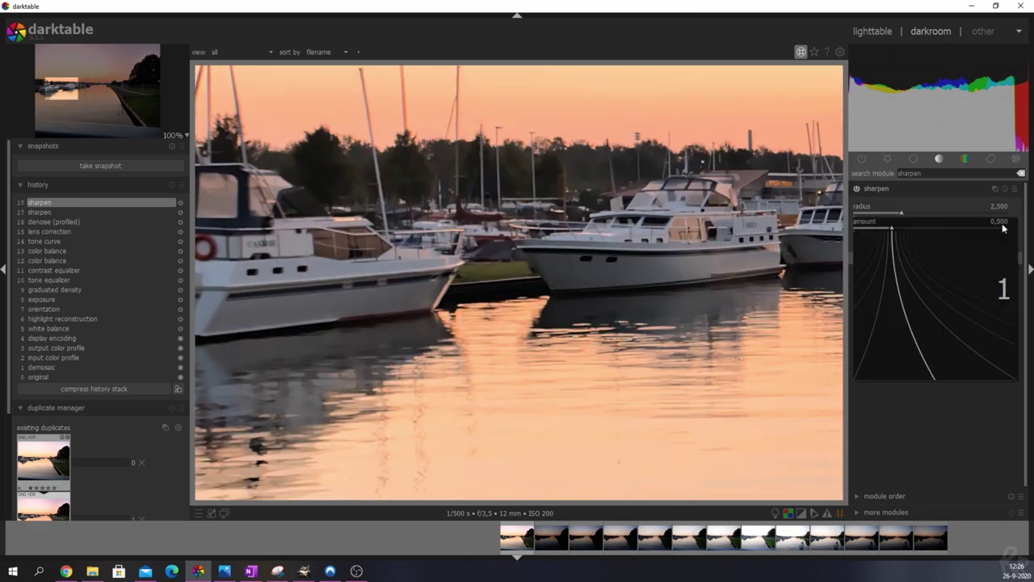
{"action": "key", "text": "Return"}
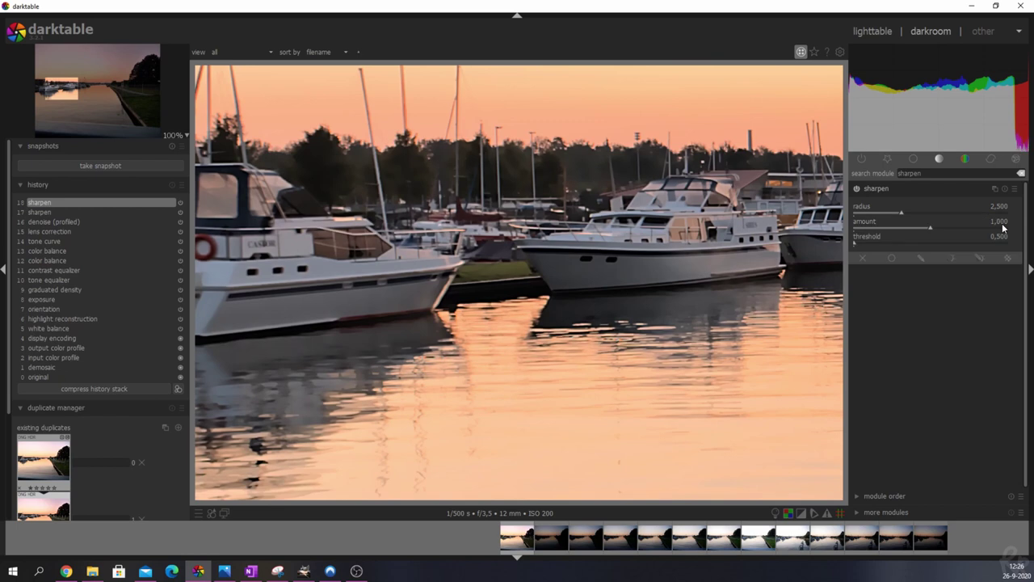
Toggle sharpening off and on to compare, then fit the whole photo back in view
{"action": "left_click", "coordinate": [856, 191]}
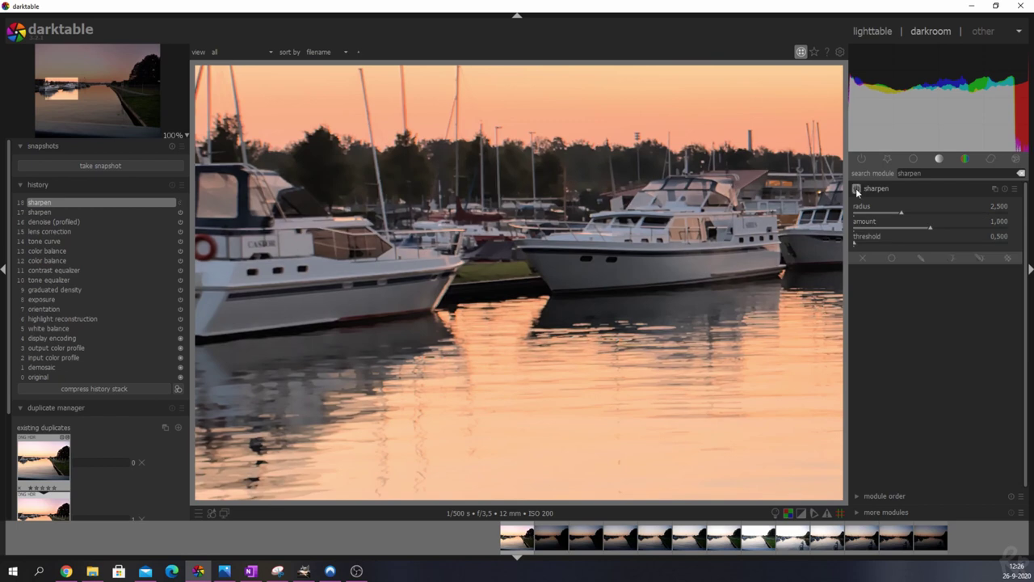
{"action": "left_click", "coordinate": [857, 191]}
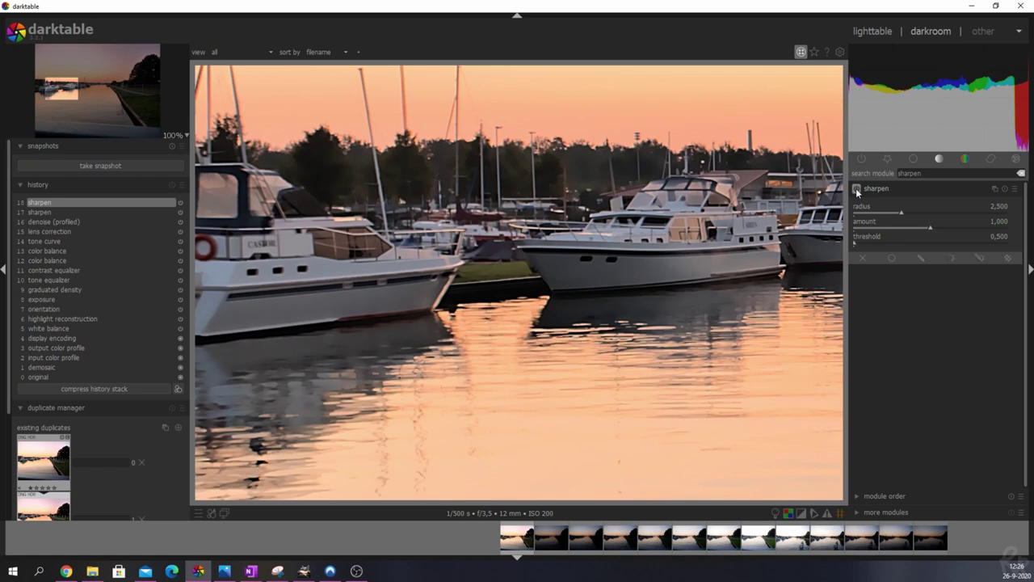
{"action": "middle_click", "coordinate": [484, 282]}
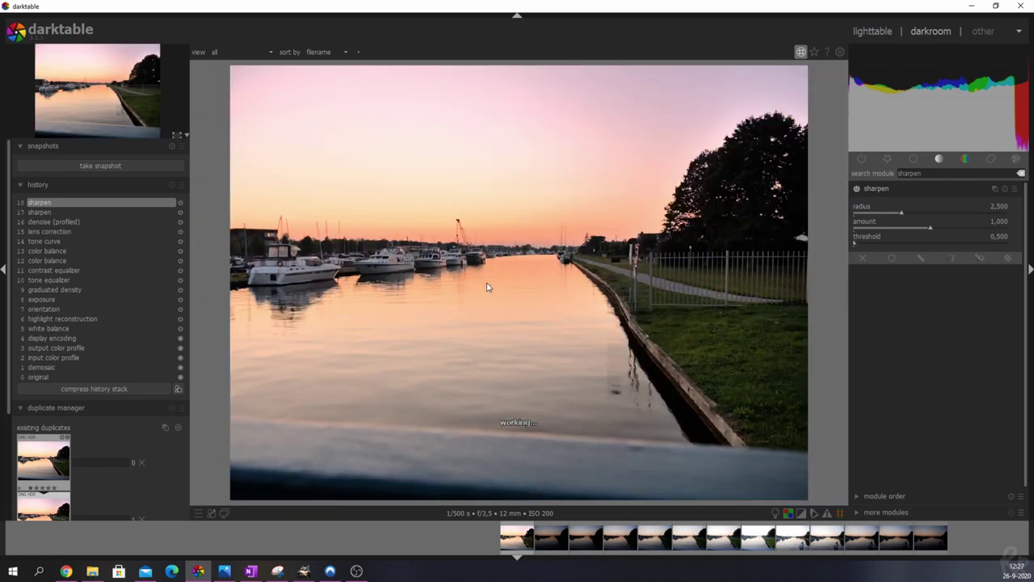